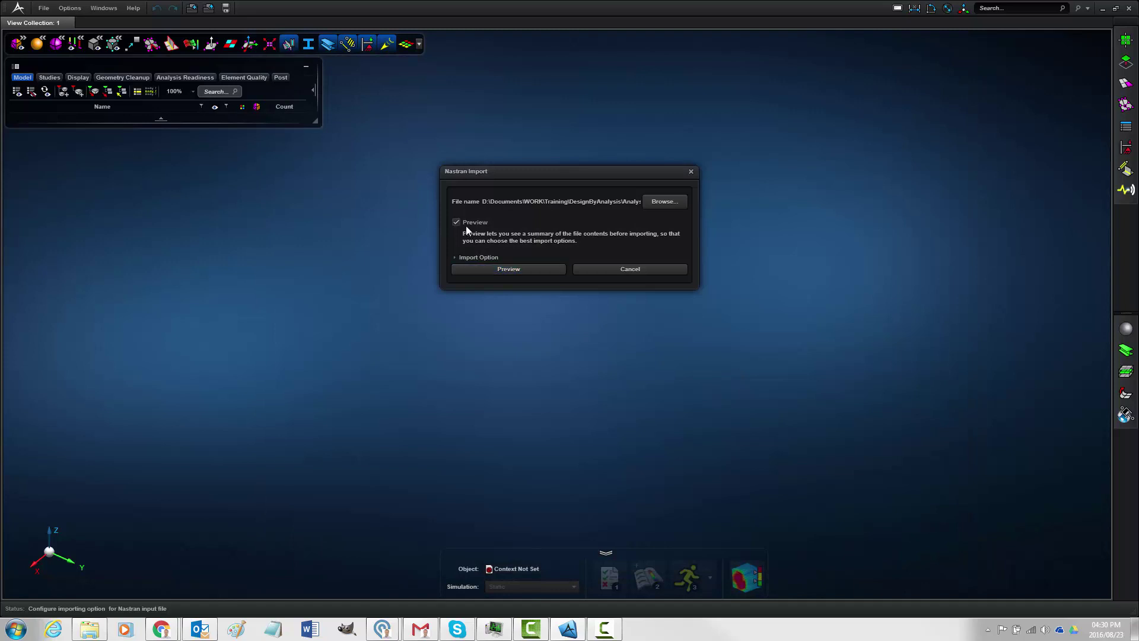
# Import the Nastran file ExportSmooth.bdf without preview, using m-kg-s-N units and organizing by materials, and dismiss the import summary
pyautogui.click(457, 224)
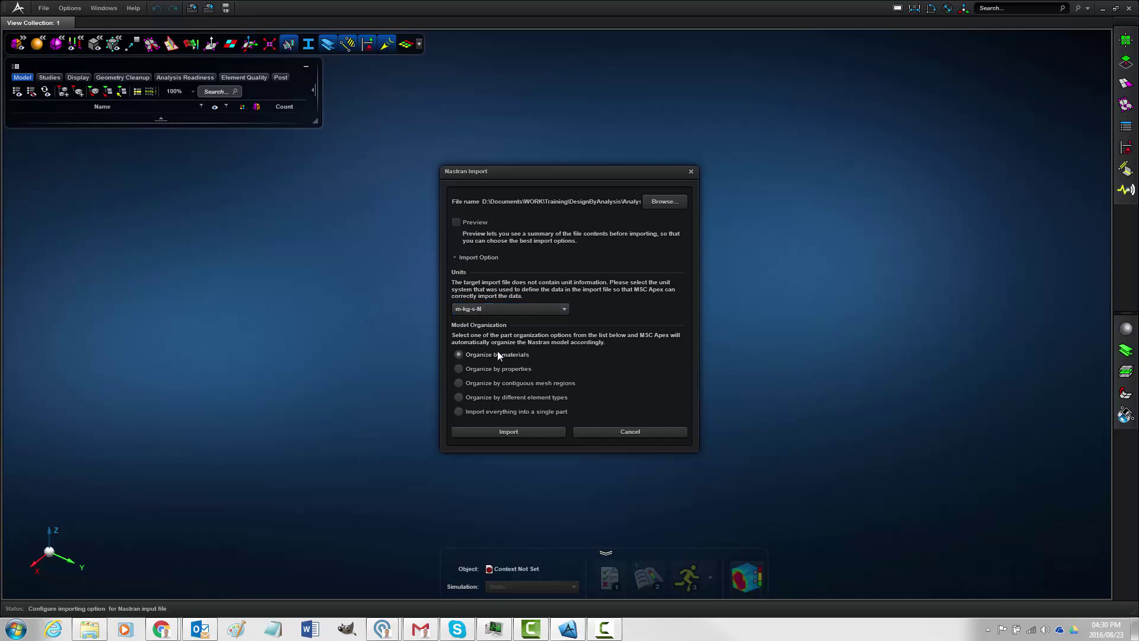
pyautogui.click(509, 431)
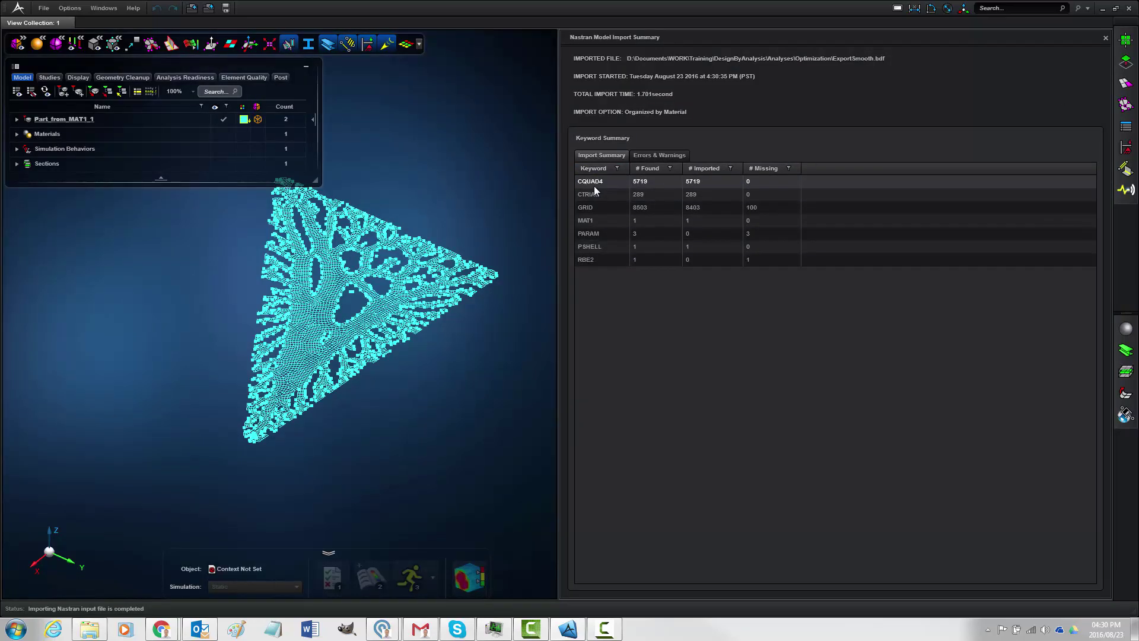
pyautogui.click(1104, 38)
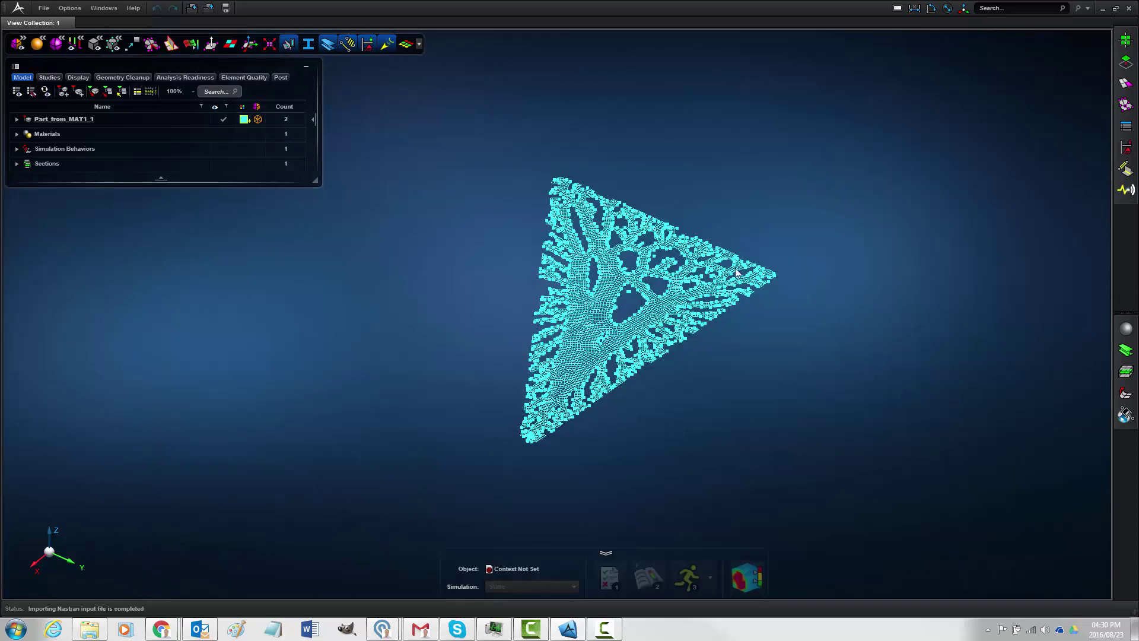
# Turn off the display of nodes on the imported optimized mesh
pyautogui.moveTo(755, 357); pyautogui.dragTo(645, 429, button='middle')
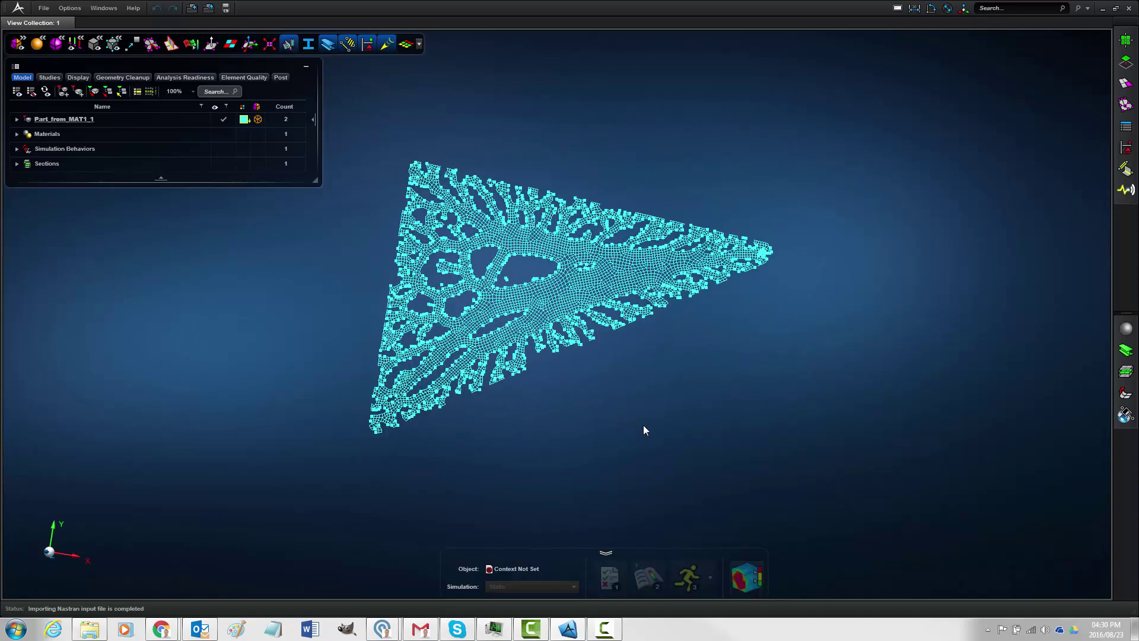
pyautogui.click(113, 44)
pyautogui.click(130, 45)
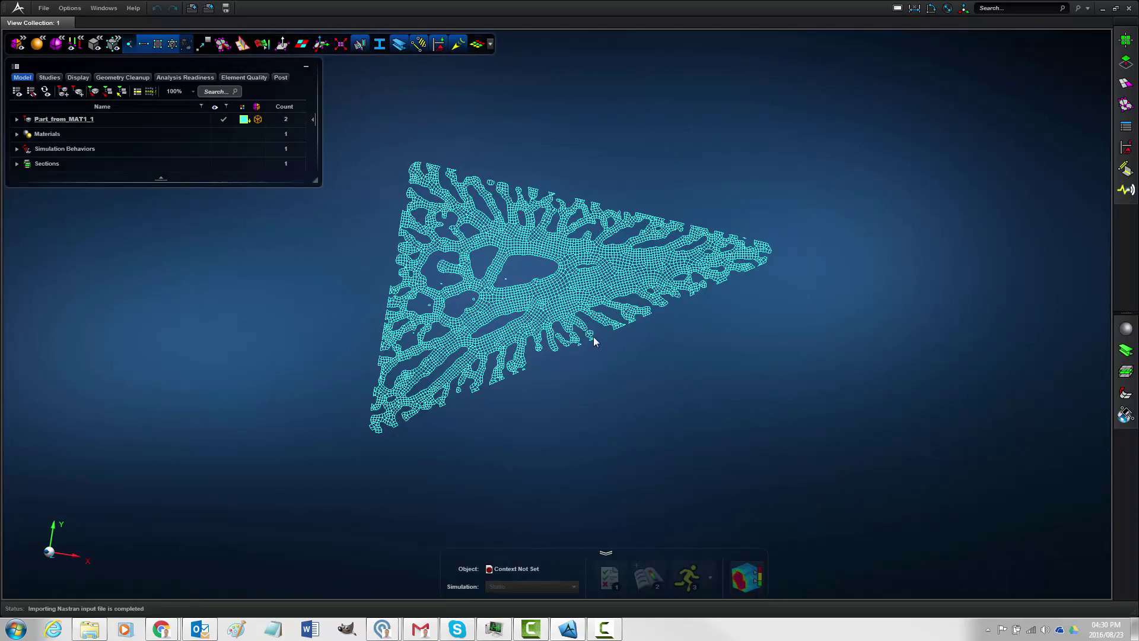
pyautogui.scroll(5, 596, 341)
pyautogui.scroll(-5, 596, 336)
pyautogui.moveTo(617, 365); pyautogui.dragTo(712, 404, button='middle')
pyautogui.scroll(3, 668, 366)
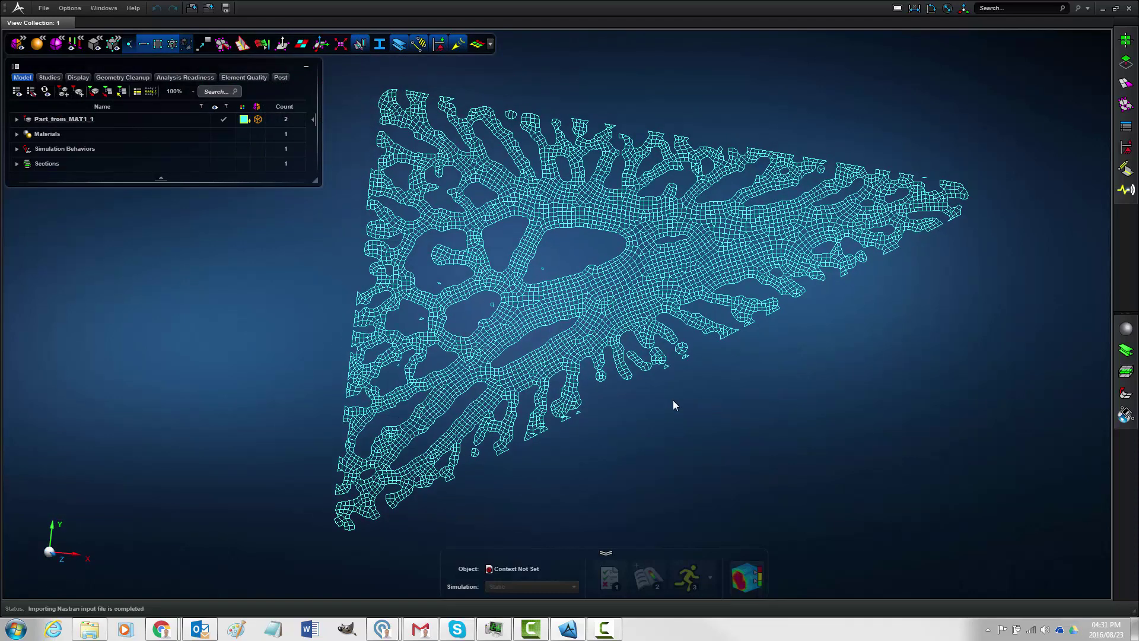
pyautogui.moveTo(642, 398); pyautogui.dragTo(645, 404, button='middle')
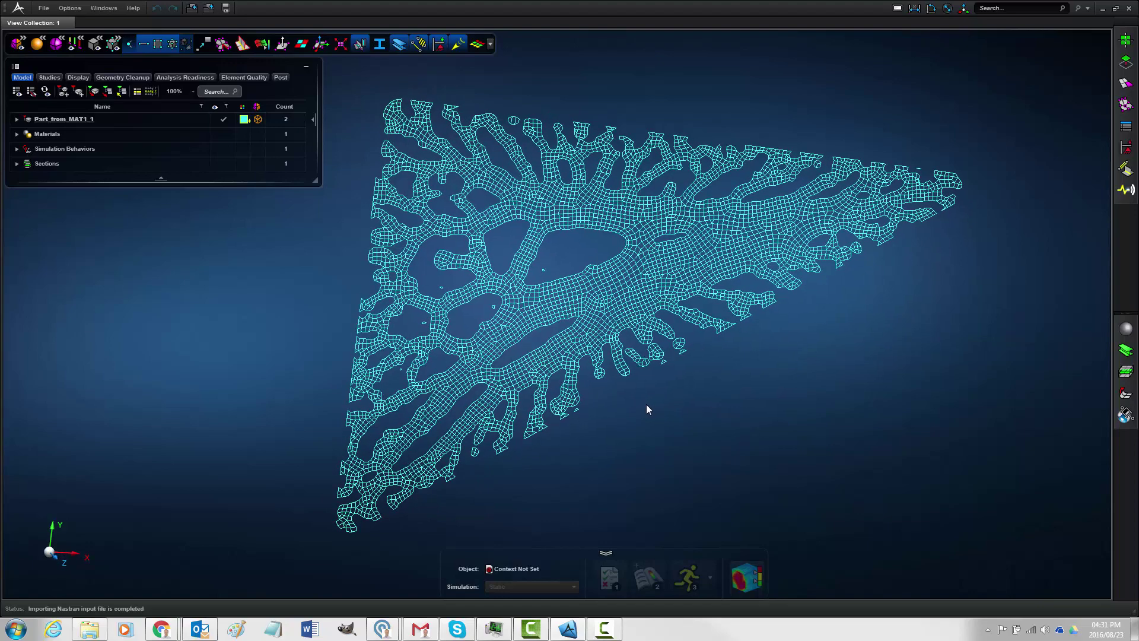
# Import the geometry file RockerGeom.xmt_txt from the Adams folder with Clean on Import enabled
pyautogui.click(44, 9)
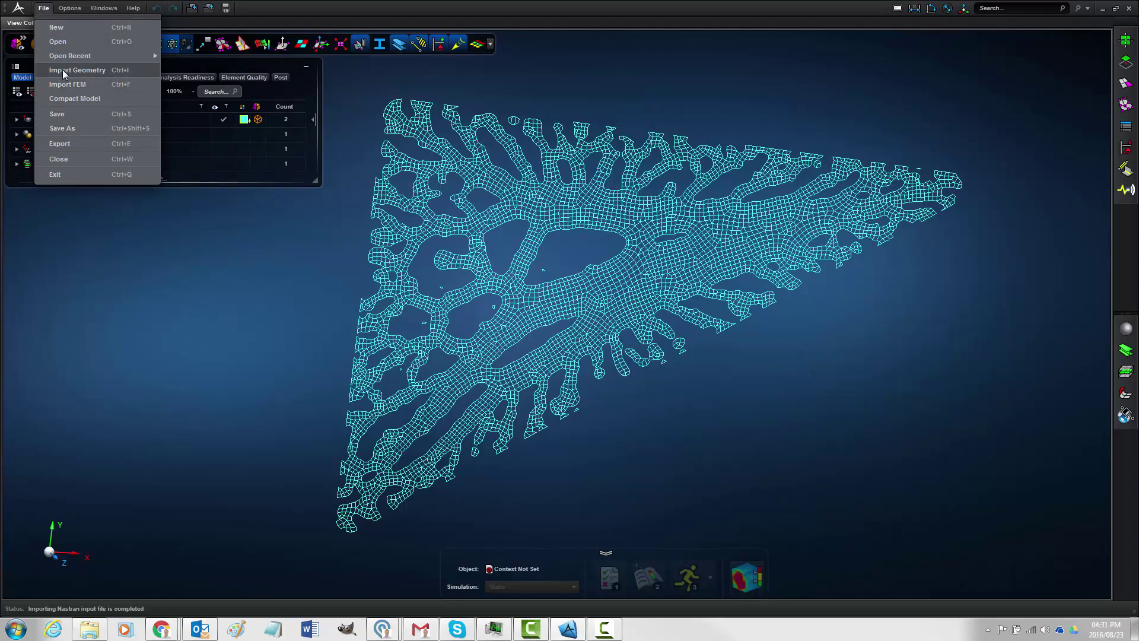
pyautogui.click(63, 72)
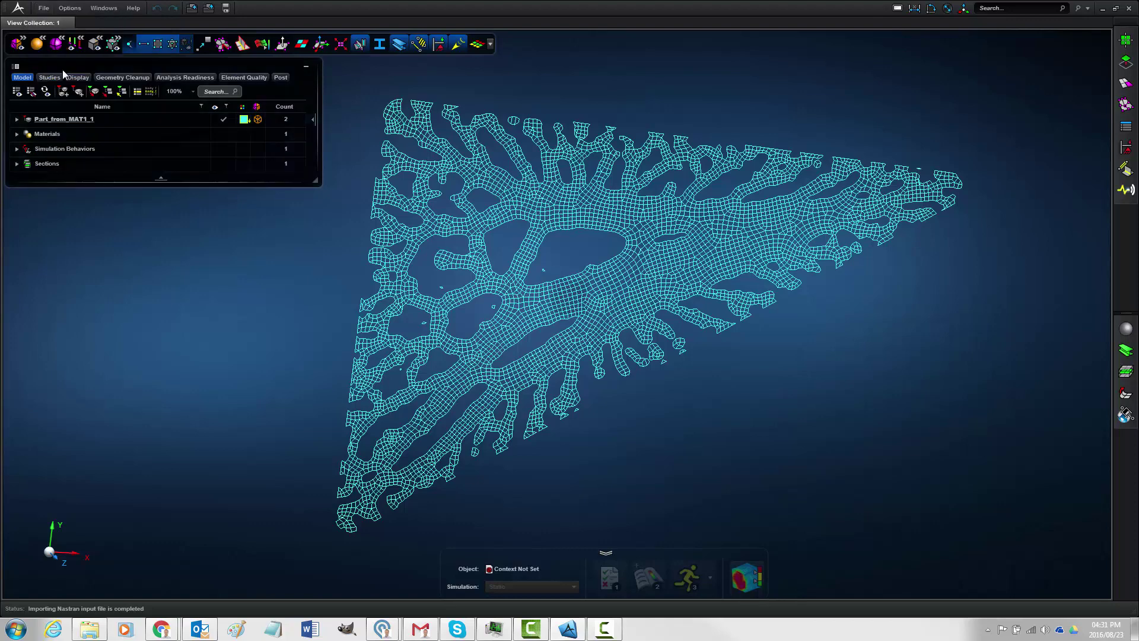
pyautogui.click(492, 204)
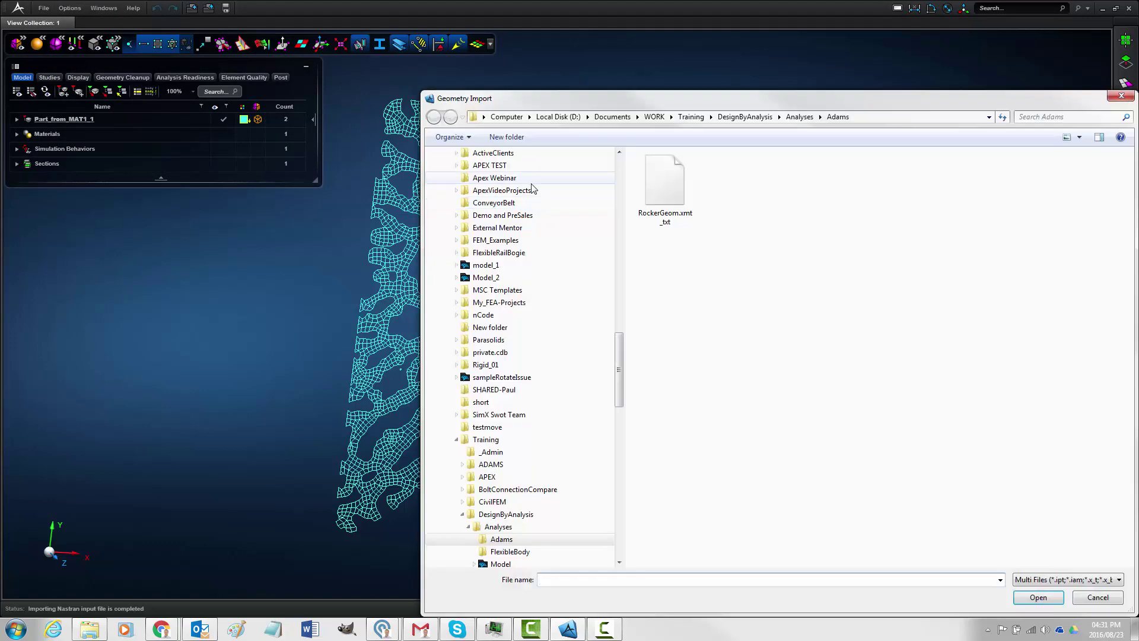
pyautogui.doubleClick(665, 183)
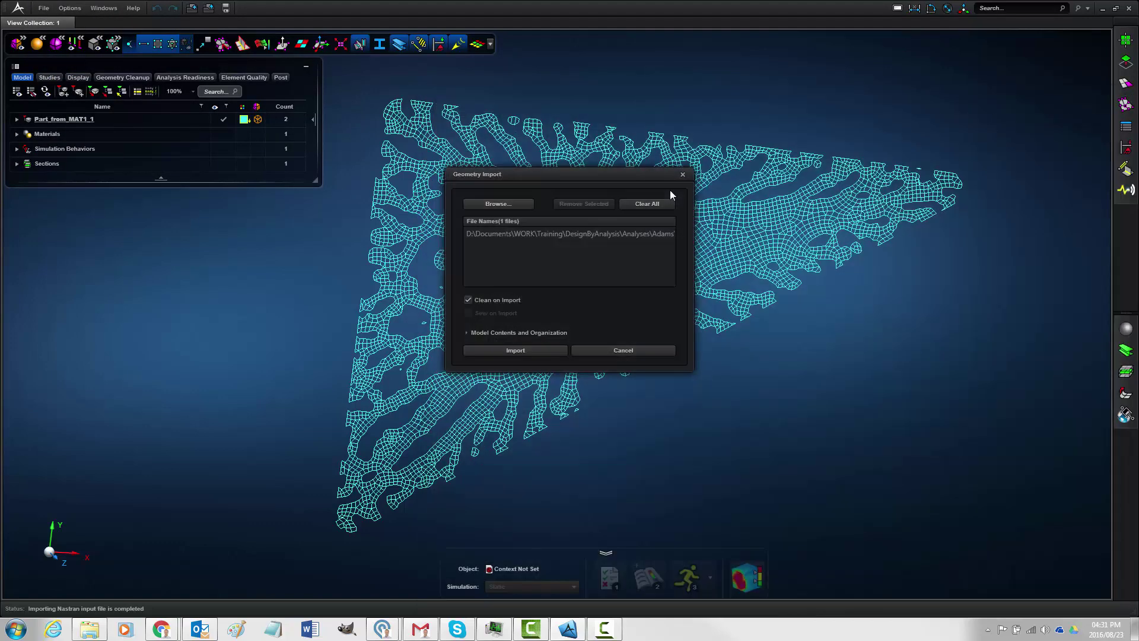
pyautogui.click(520, 351)
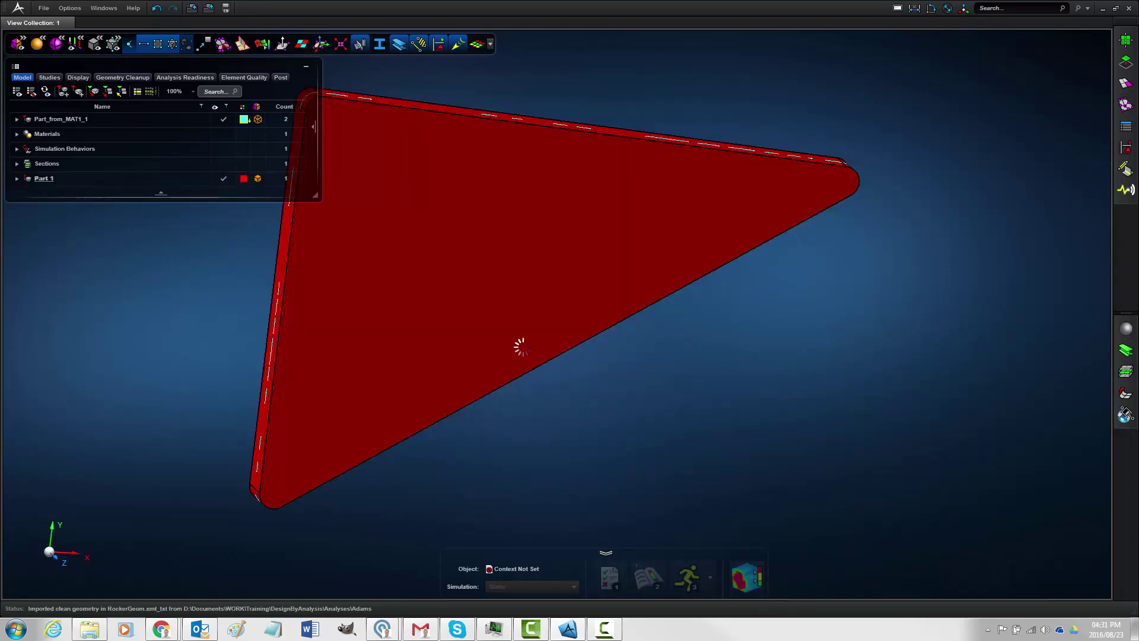
pyautogui.moveTo(511, 289); pyautogui.dragTo(613, 313, button='middle')
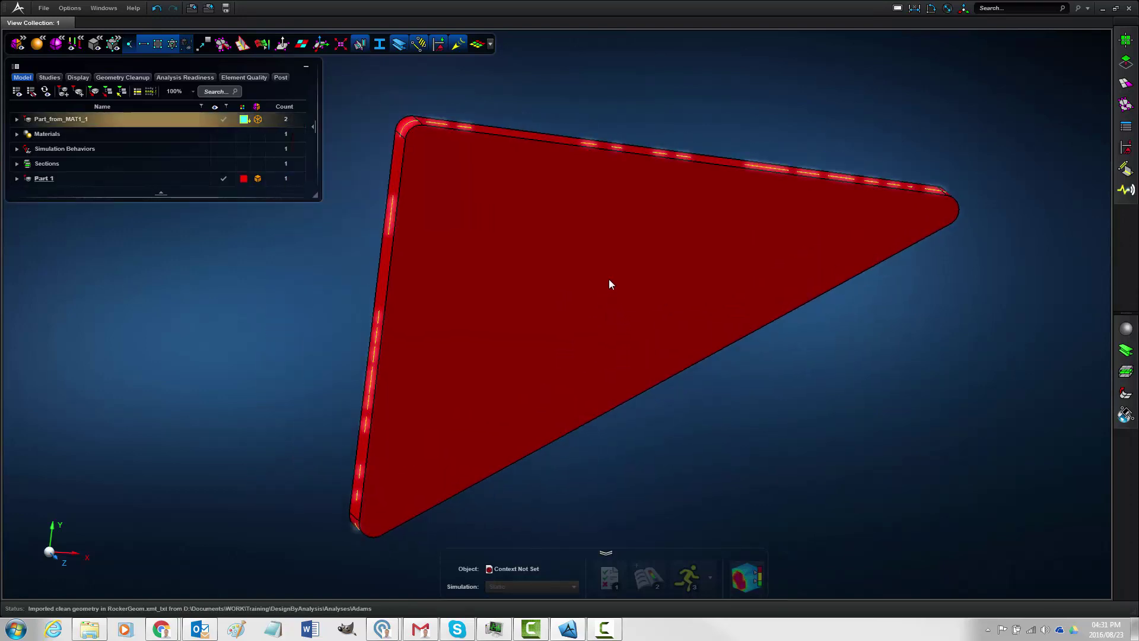
# Create a constant-thickness midsurface of the imported solid with automatic thickness assignment, and delete the original solid
pyautogui.click(16, 179)
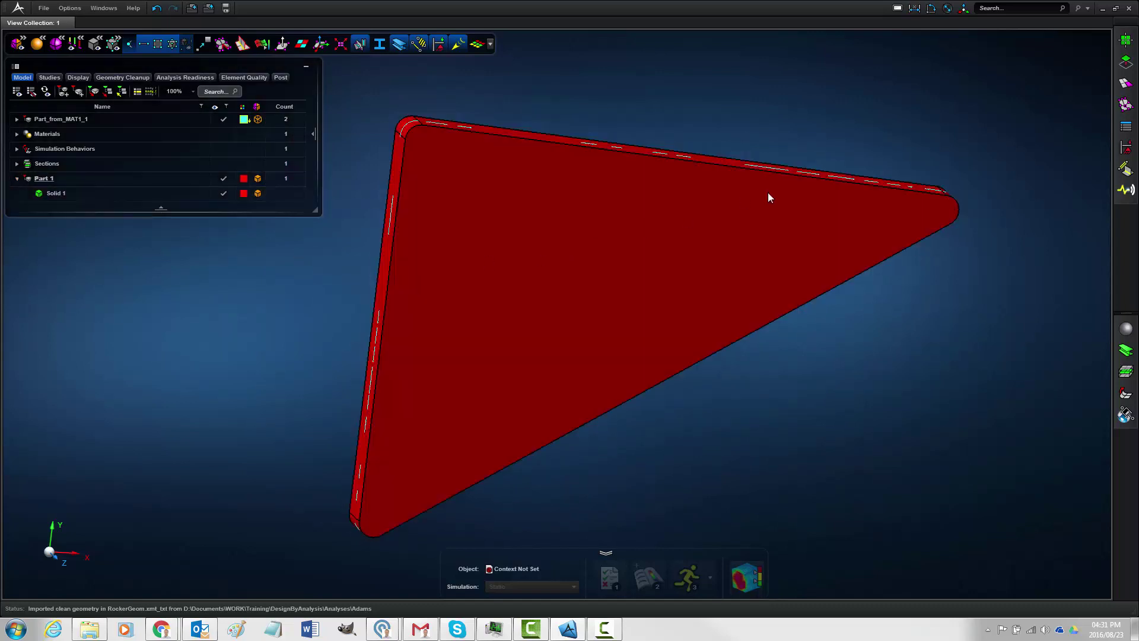
pyautogui.moveTo(1125, 86)
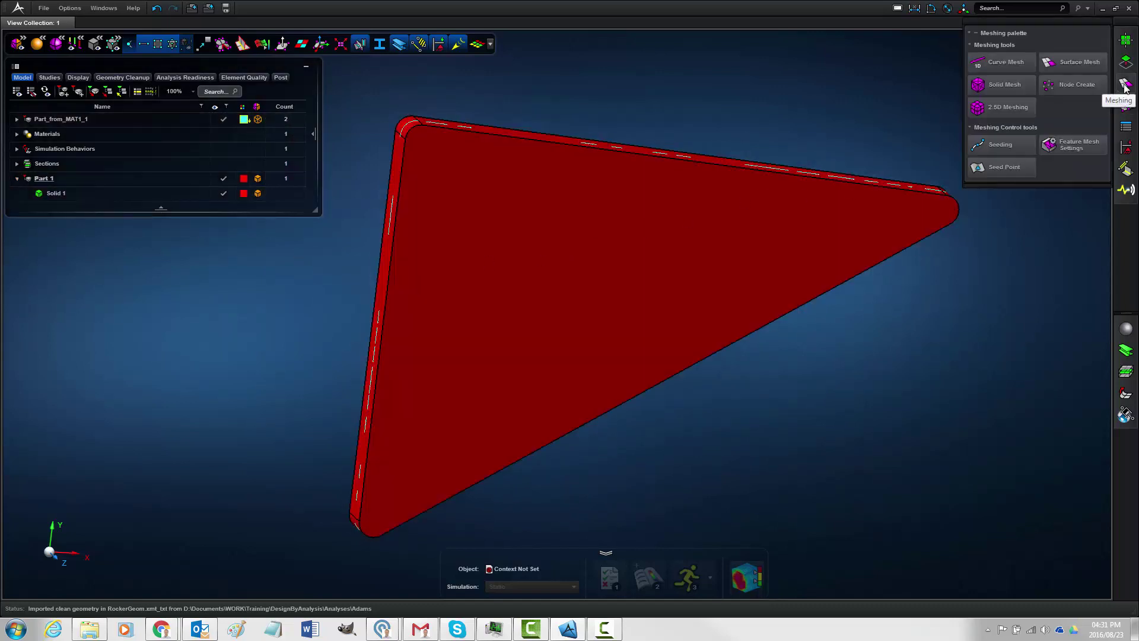
pyautogui.moveTo(1128, 64)
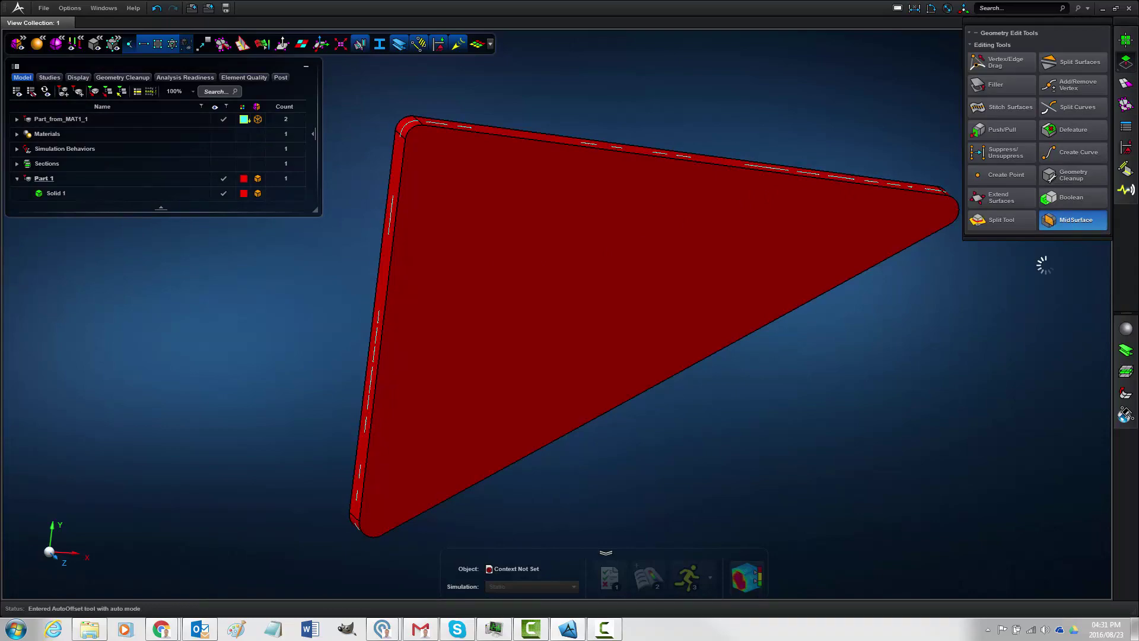
pyautogui.click(1000, 308)
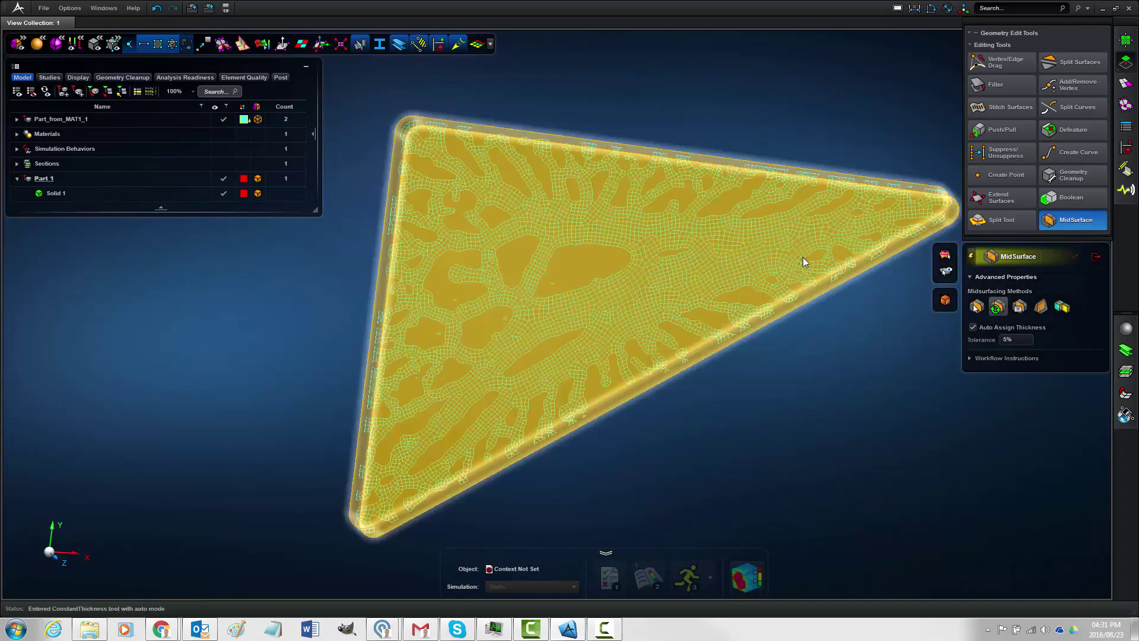
pyautogui.click(804, 262)
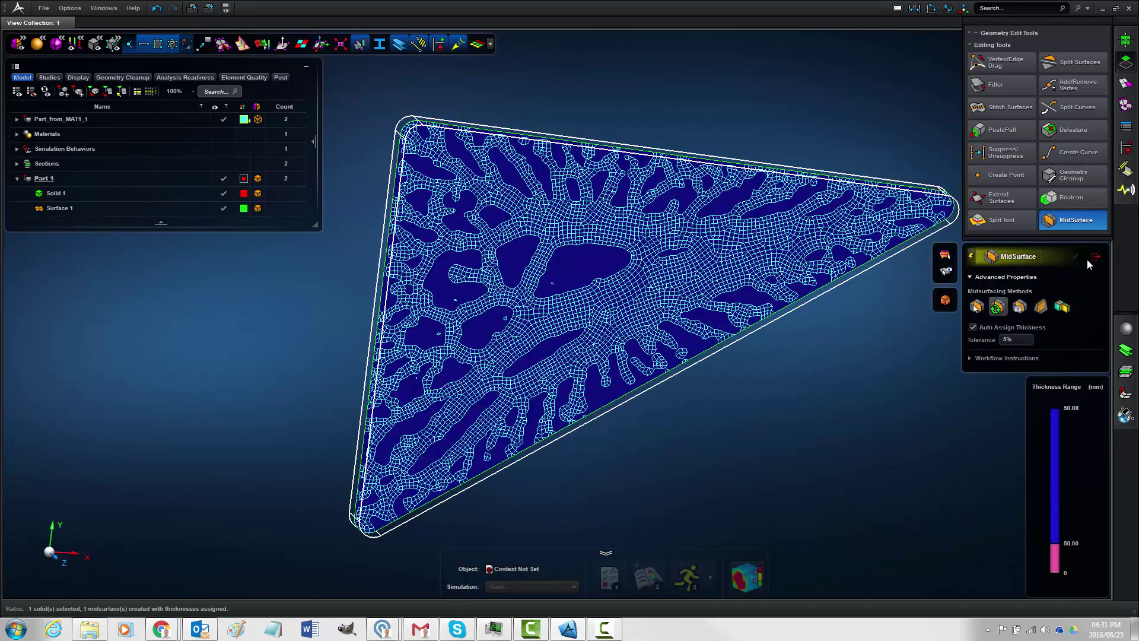
pyautogui.click(1095, 256)
pyautogui.rightClick(57, 204)
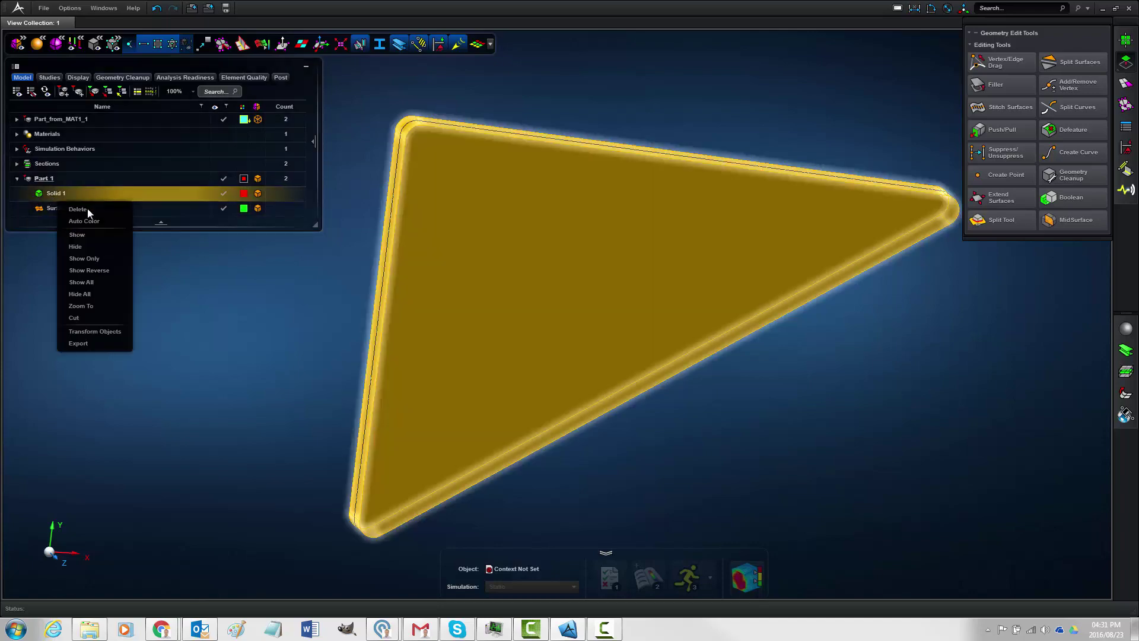
pyautogui.click(78, 209)
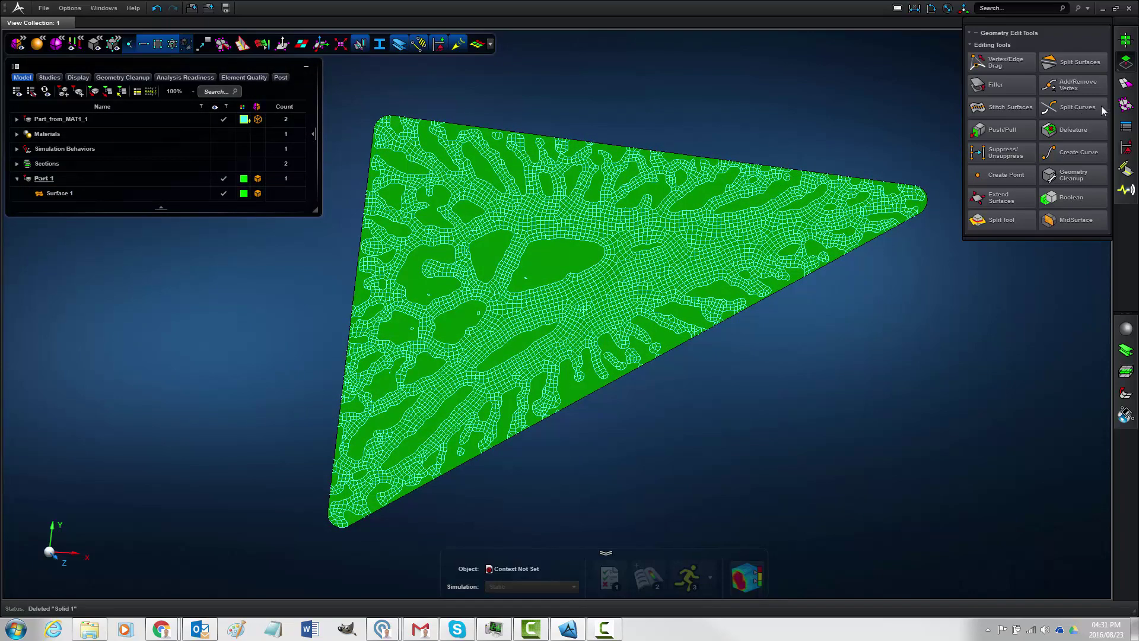
# Project the edges of the triangular midsurface onto an XY sketch plane with Project Sketch
pyautogui.click(1125, 43)
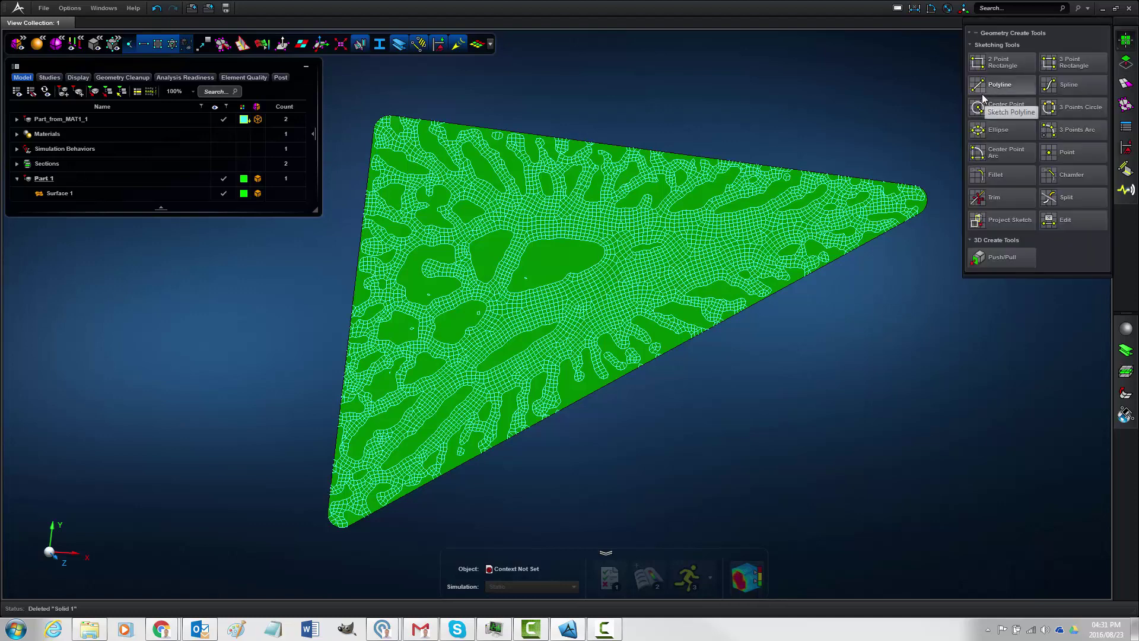
pyautogui.click(563, 278)
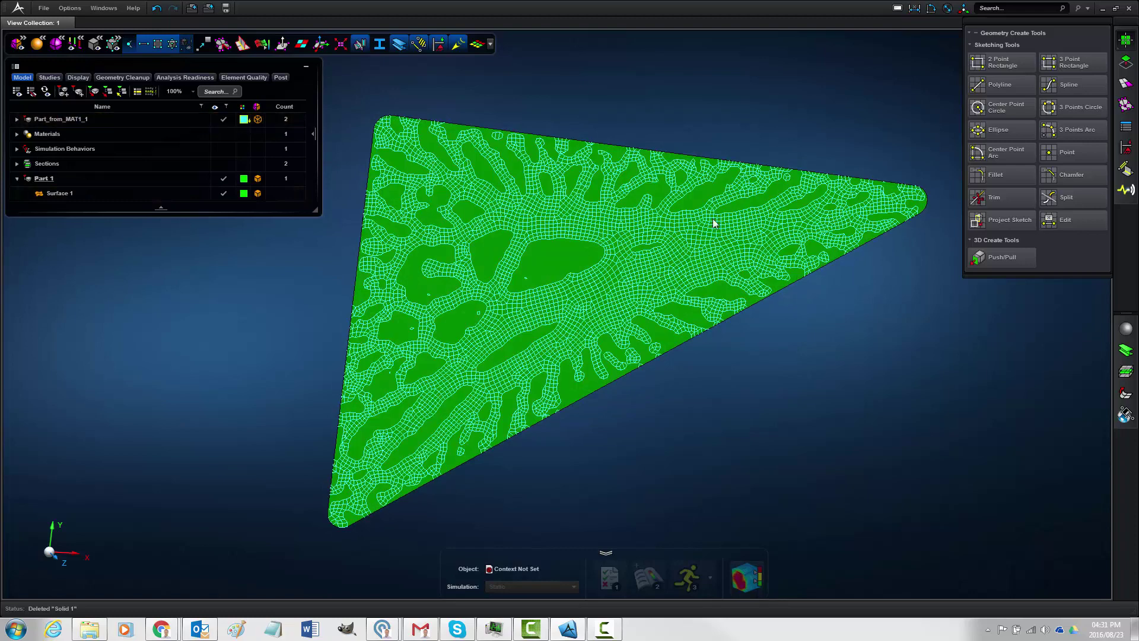
pyautogui.click(997, 221)
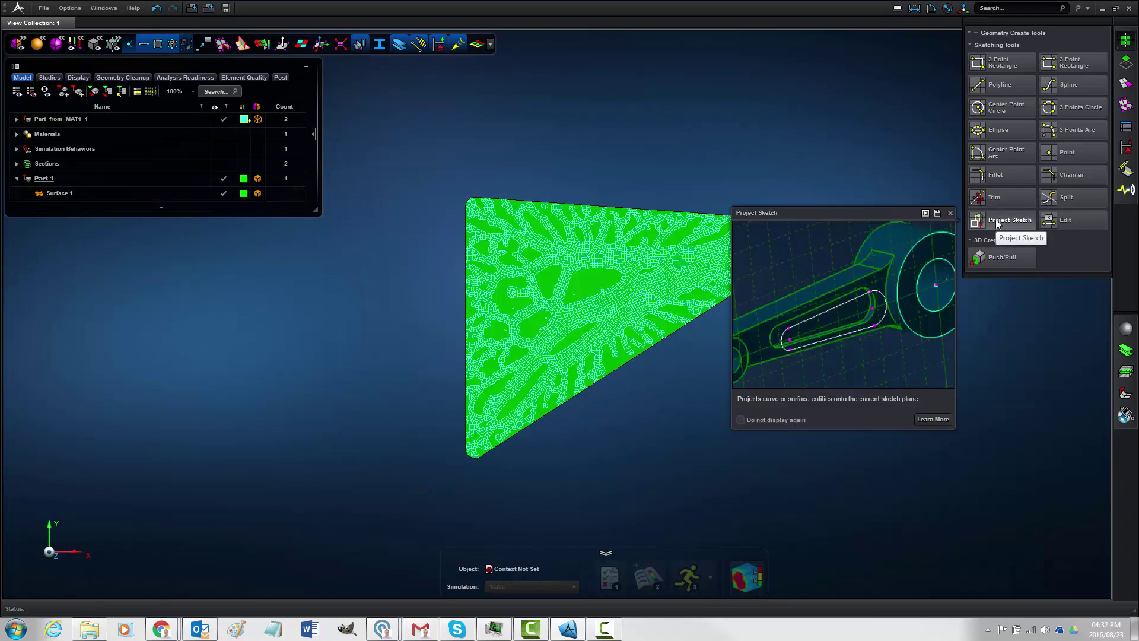
pyautogui.click(997, 222)
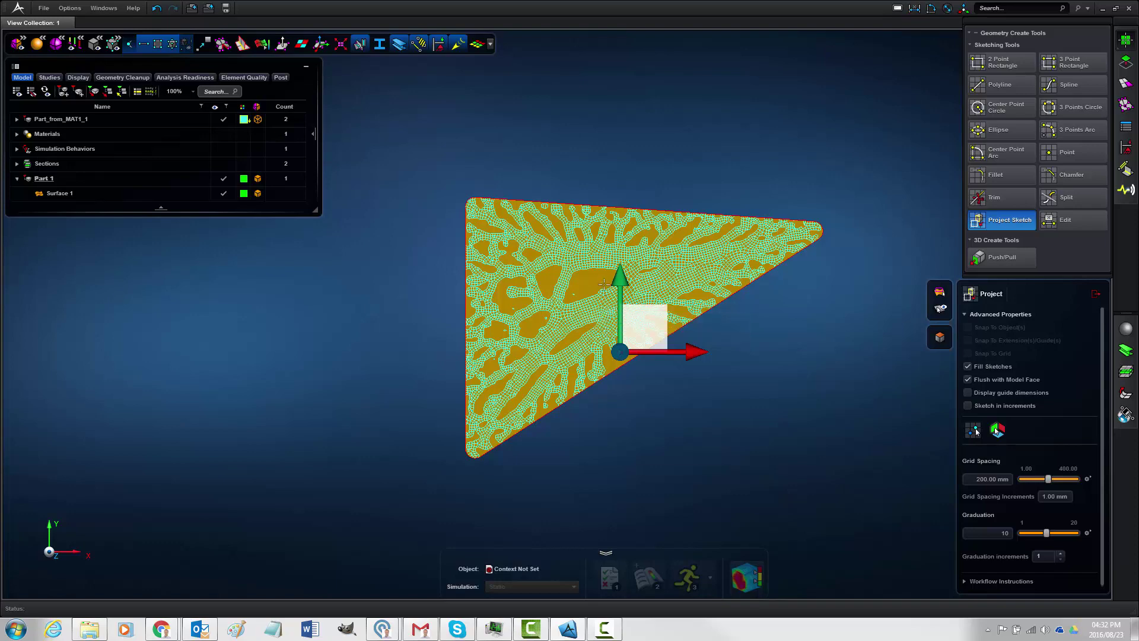
pyautogui.moveTo(600, 281)
pyautogui.mouseDown(button='middle')
pyautogui.moveTo(605, 329)
pyautogui.moveTo(606, 293)
pyautogui.mouseUp(button='middle')
pyautogui.scroll(5, 651, 320)
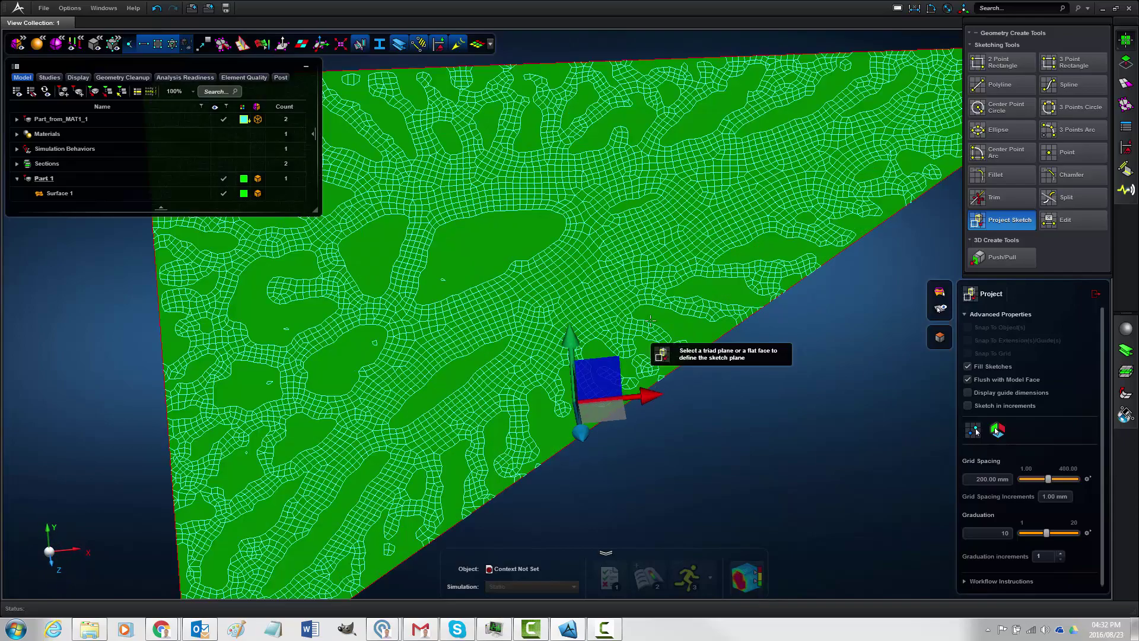
pyautogui.click(589, 373)
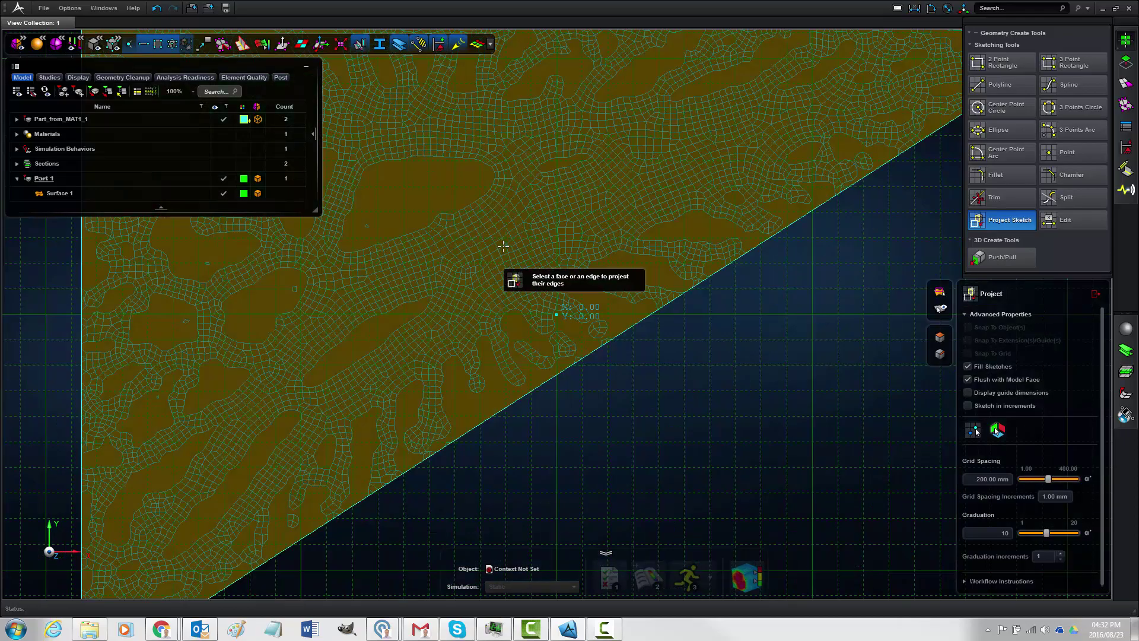
pyautogui.click(522, 248)
# Examine the projected outline at the three rounded corners of the triangular surface
pyautogui.scroll(-5, 514, 323)
pyautogui.scroll(5, 399, 439)
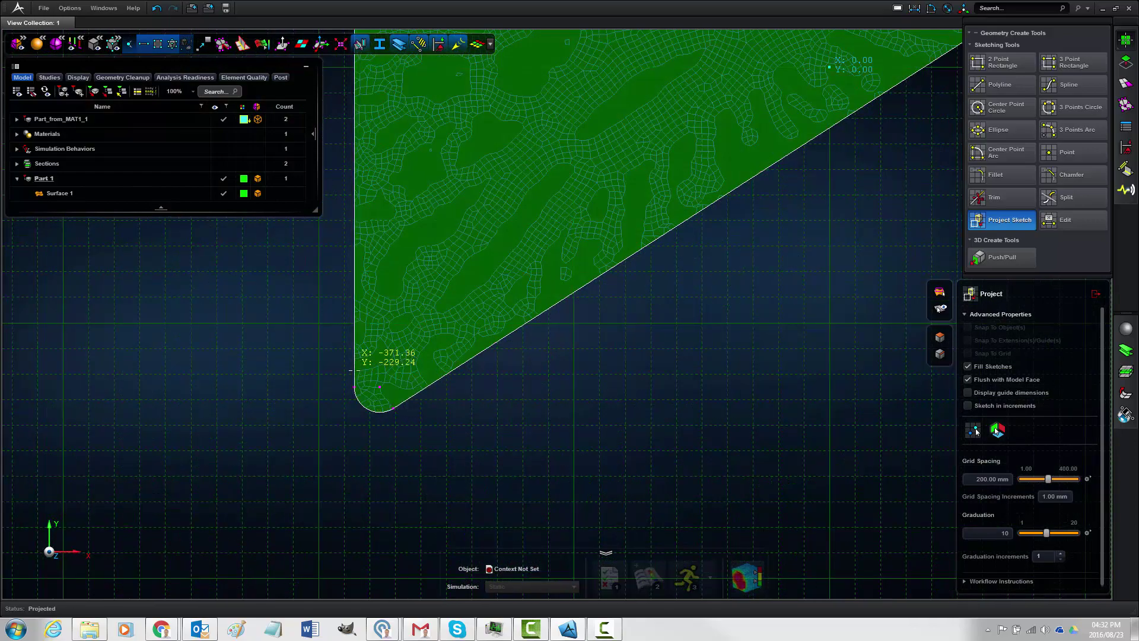
pyautogui.moveTo(331, 331); pyautogui.dragTo(390, 536, button='right')
pyautogui.scroll(-4, 389, 536)
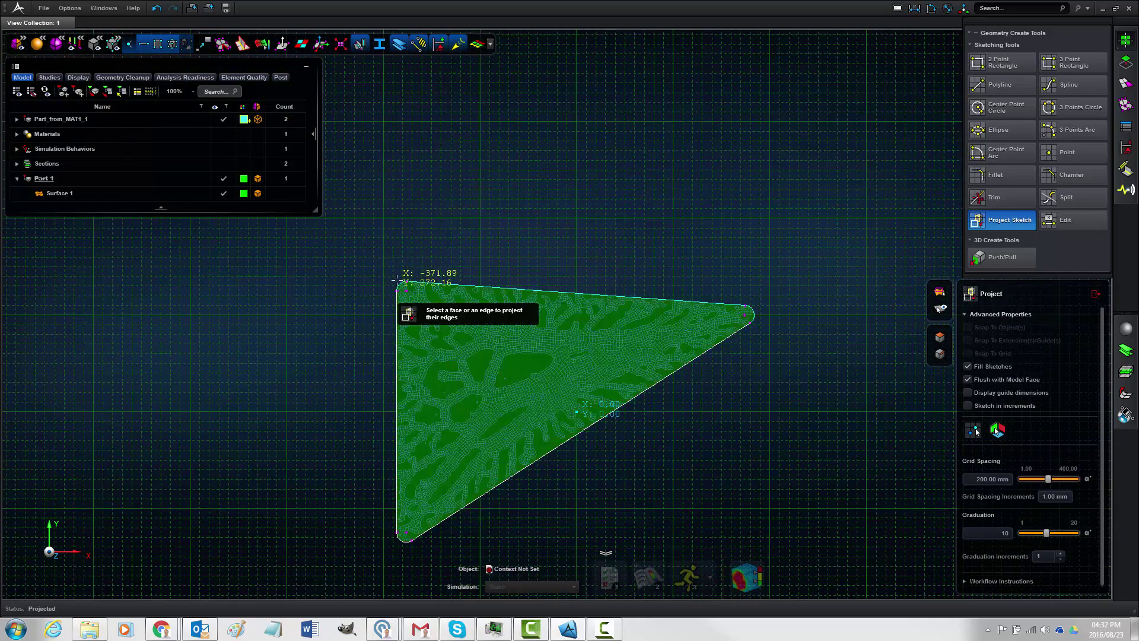
pyautogui.scroll(4, 399, 277)
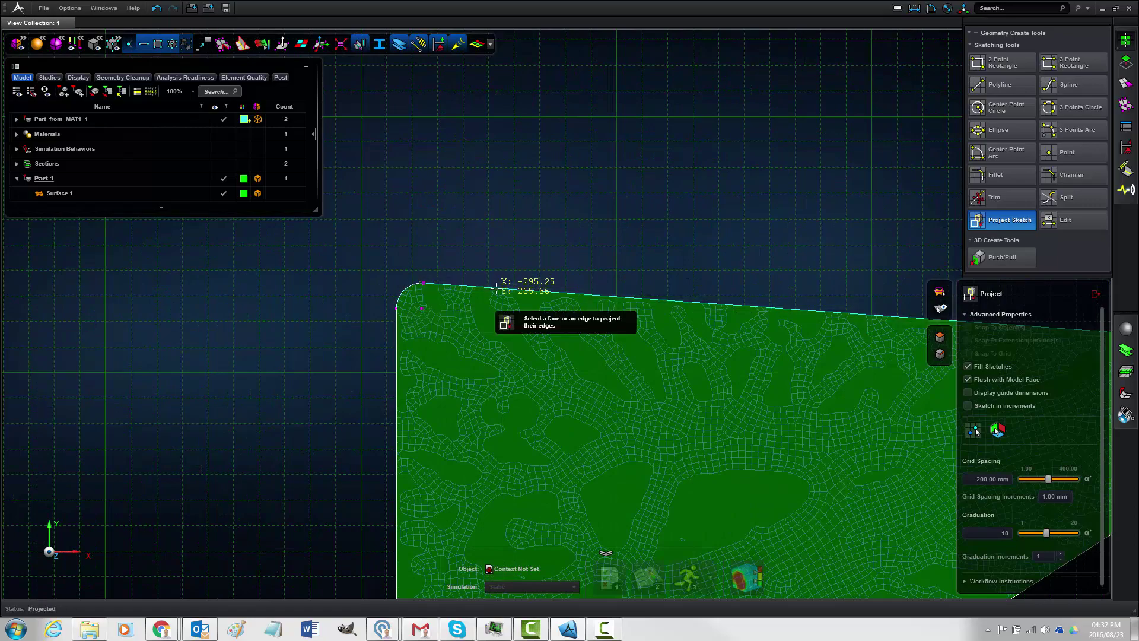
pyautogui.scroll(-4, 497, 255)
pyautogui.scroll(6, 584, 288)
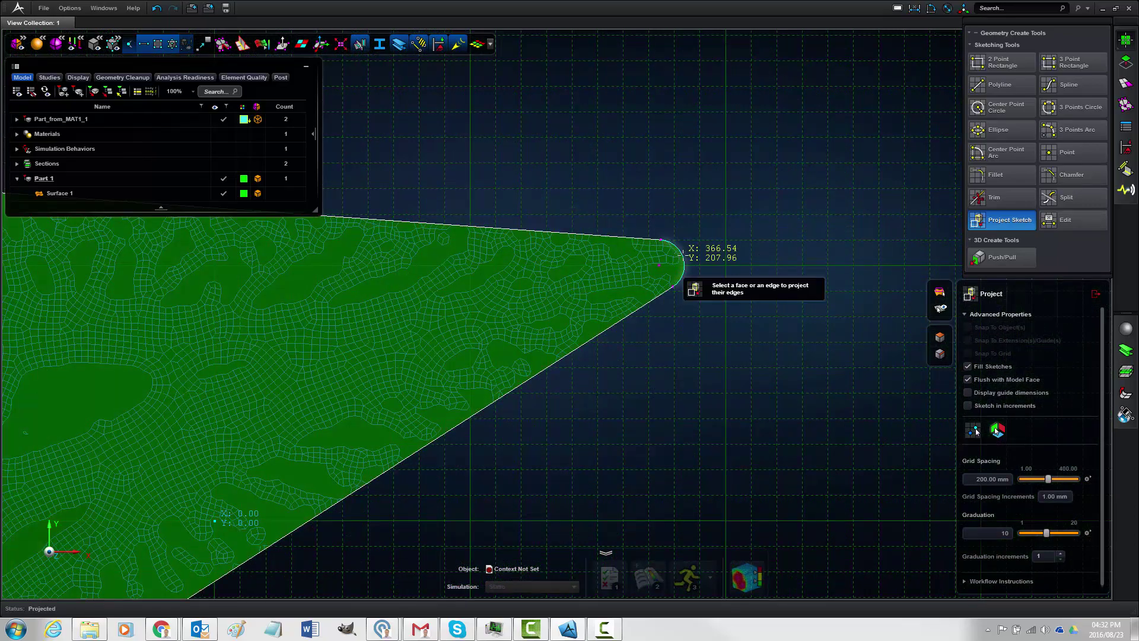
pyautogui.scroll(-5, 688, 296)
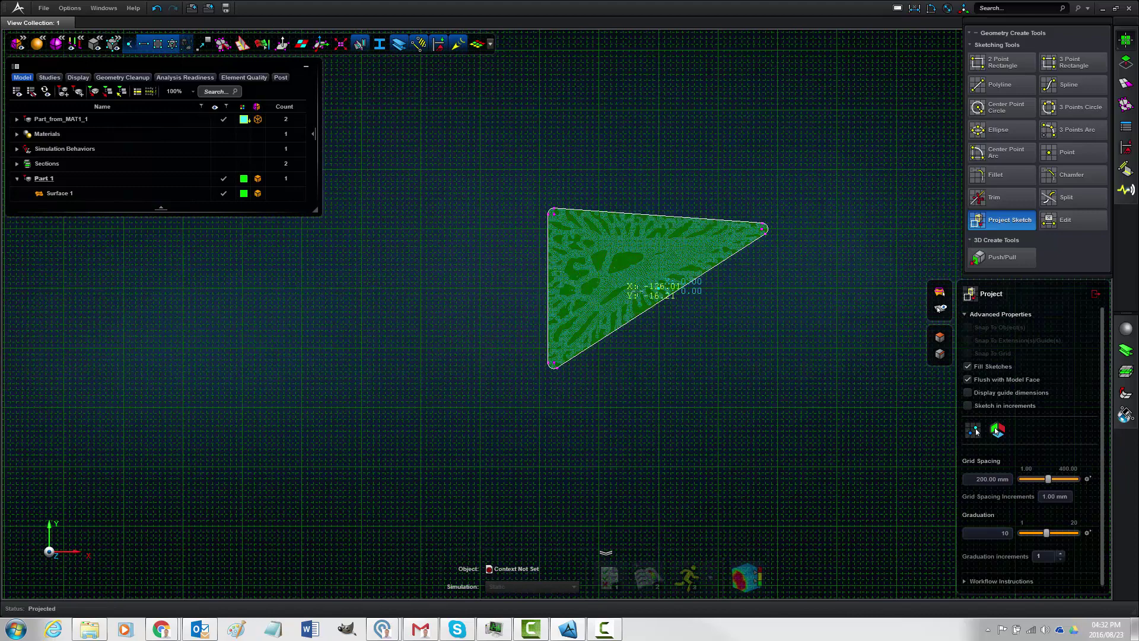
pyautogui.scroll(5, 630, 289)
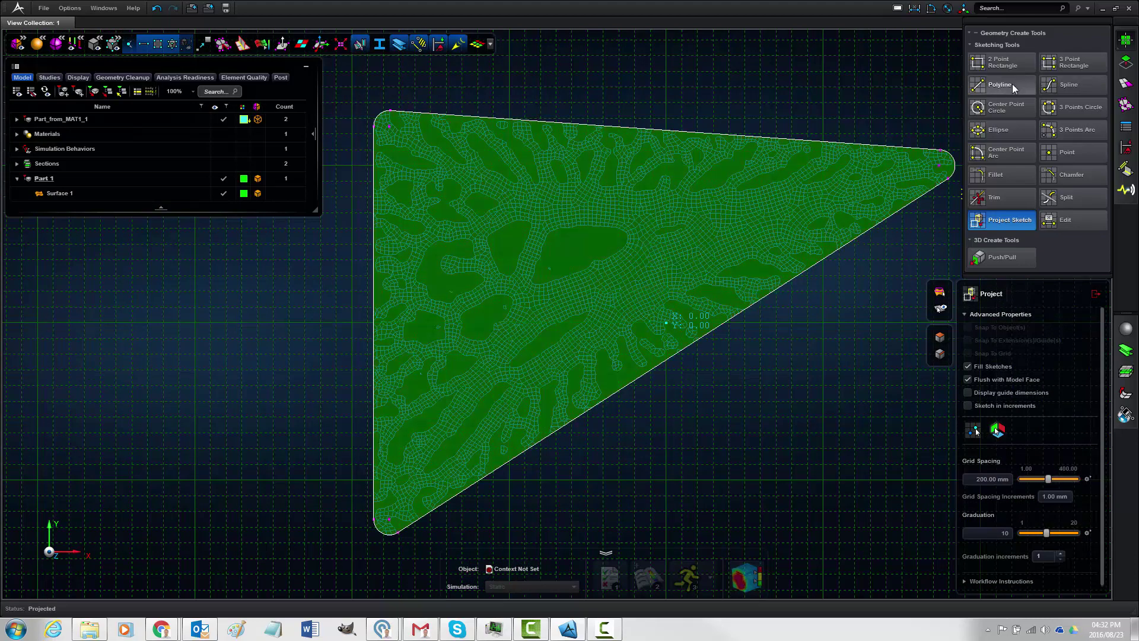
# Trace the large mesh opening near the upper middle with a closed three-sided polyline, with Snap To Grid turned off
pyautogui.click(1013, 86)
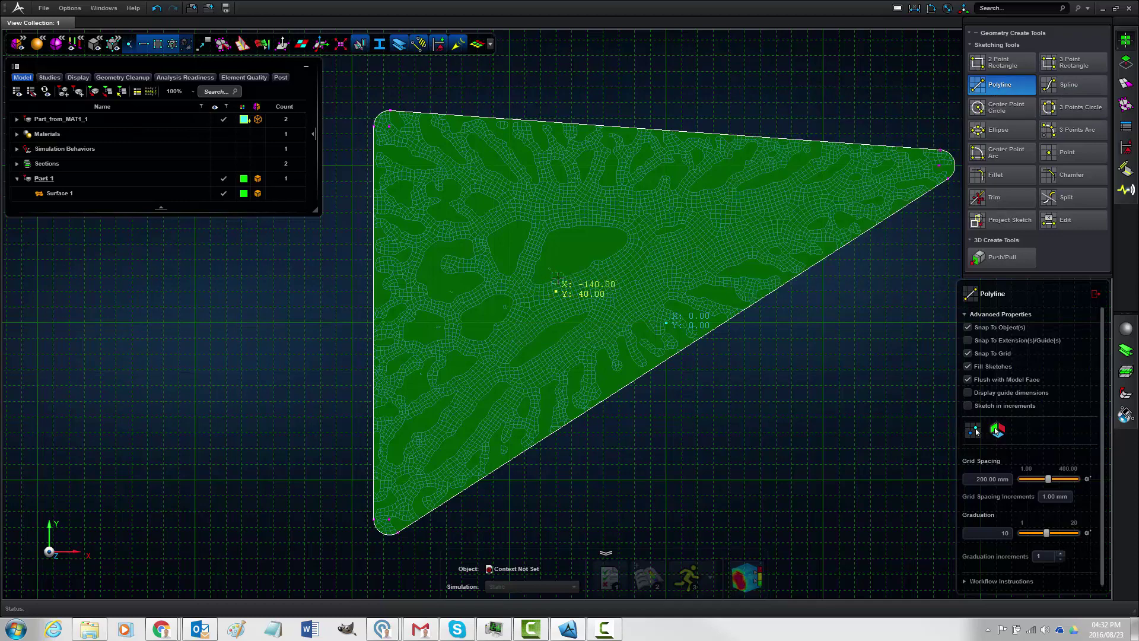
pyautogui.scroll(3, 557, 277)
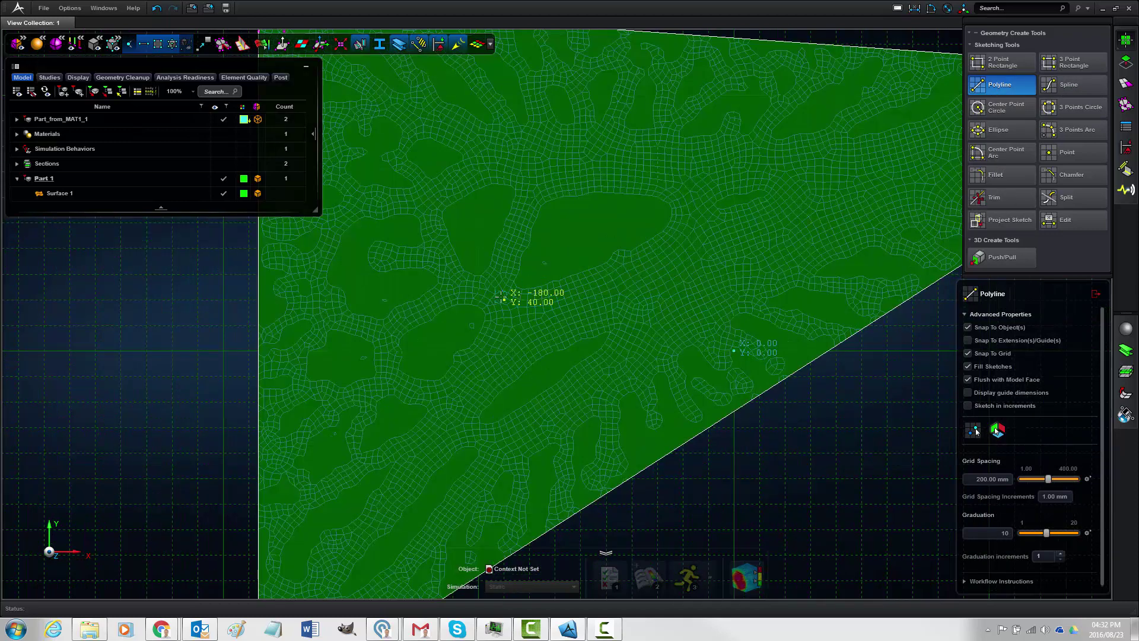
pyautogui.scroll(4, 578, 230)
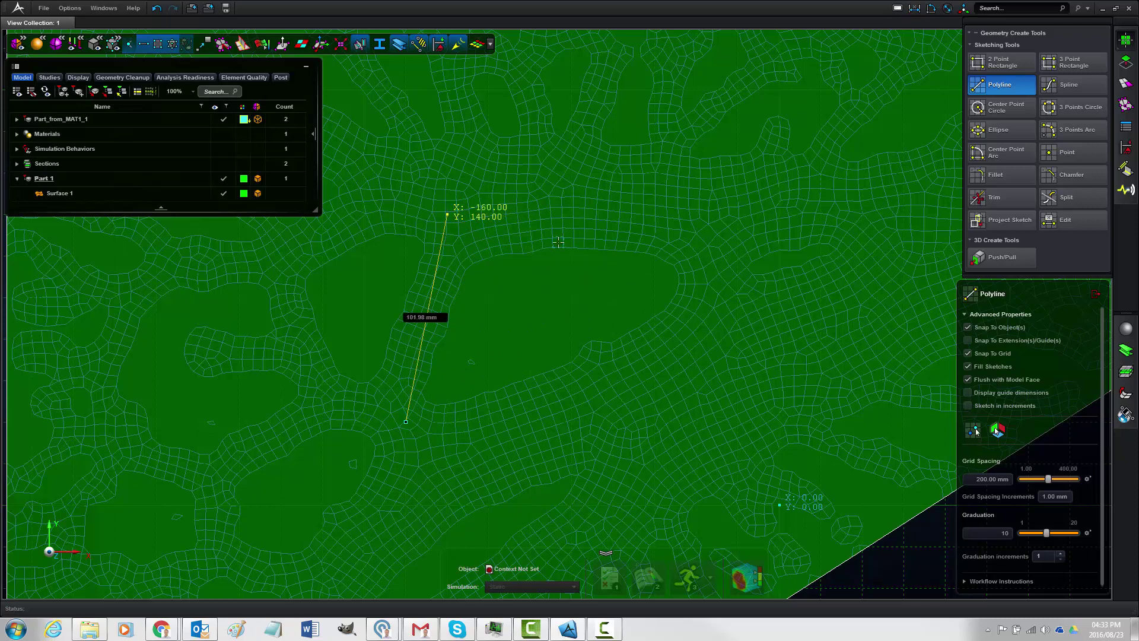
pyautogui.click(968, 353)
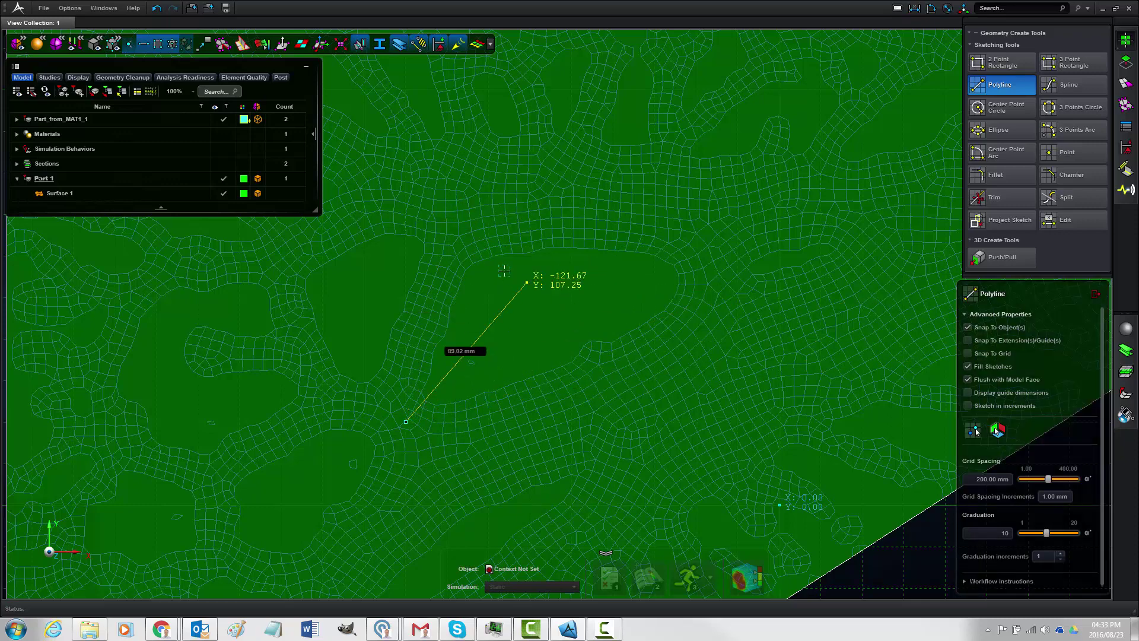
pyautogui.scroll(2, 475, 243)
pyautogui.click(469, 252)
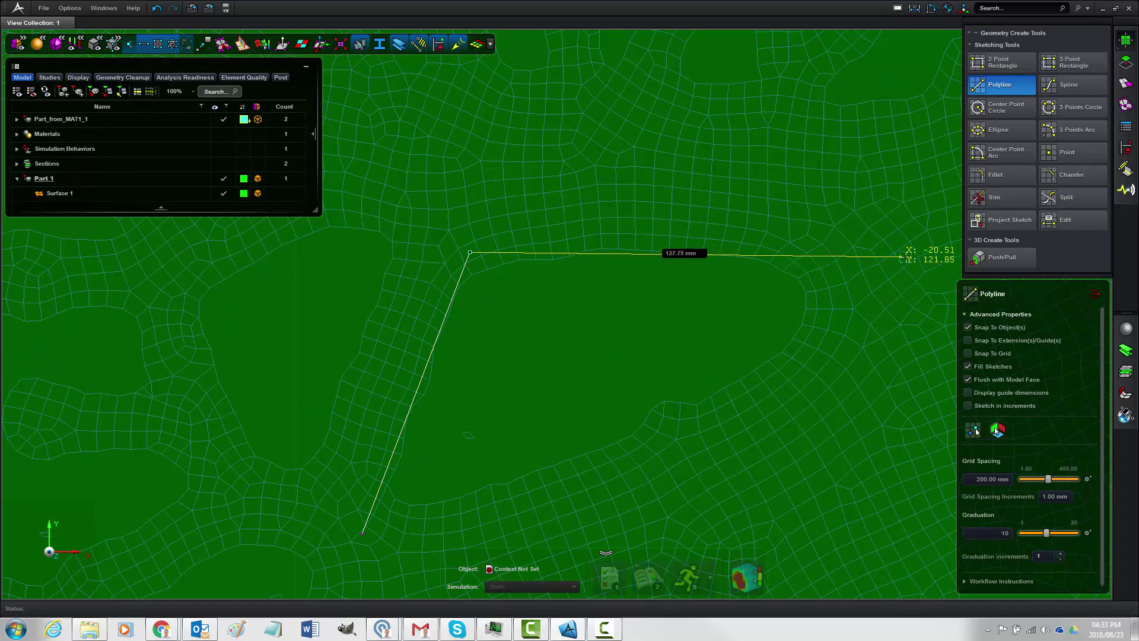
pyautogui.click(935, 257)
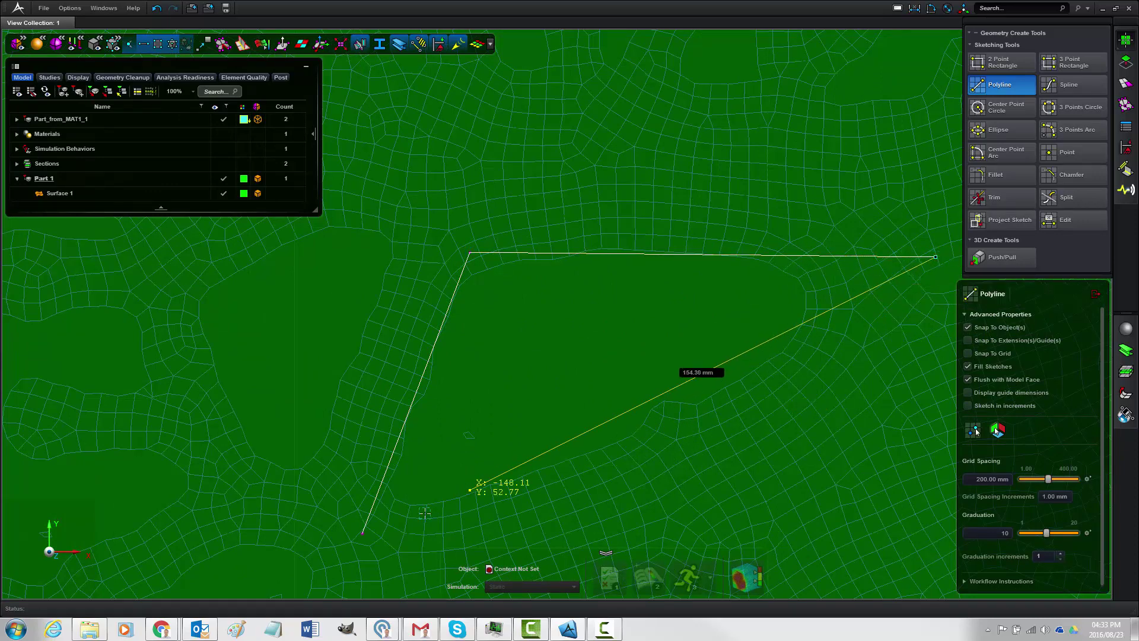
pyautogui.click(363, 533)
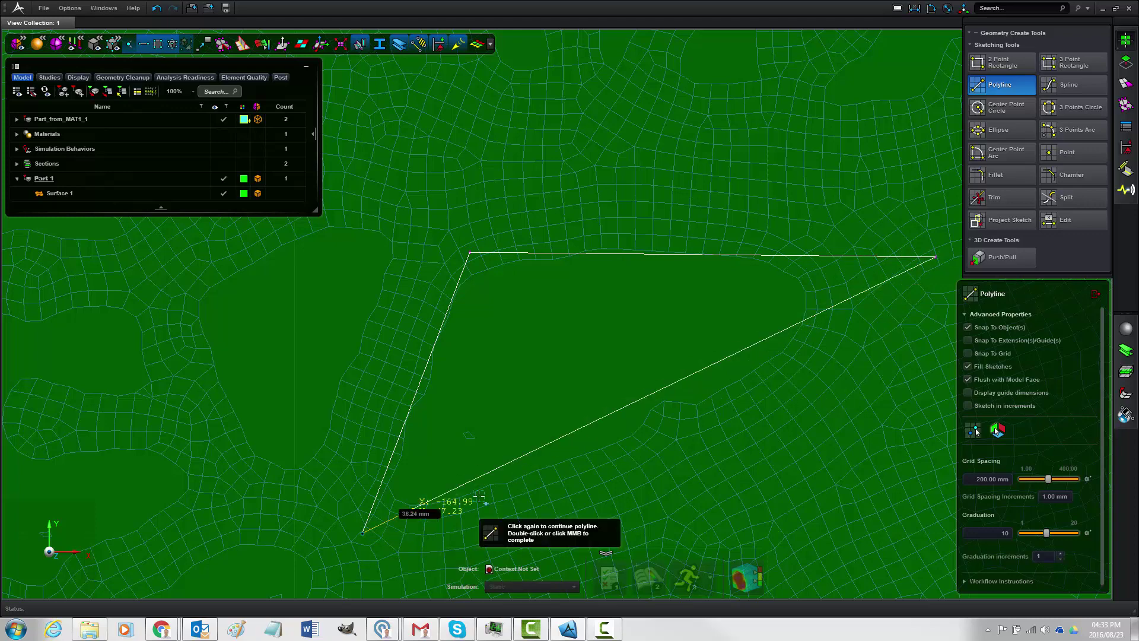
pyautogui.scroll(-3, 478, 497)
pyautogui.moveTo(547, 459); pyautogui.dragTo(524, 422, button='right')
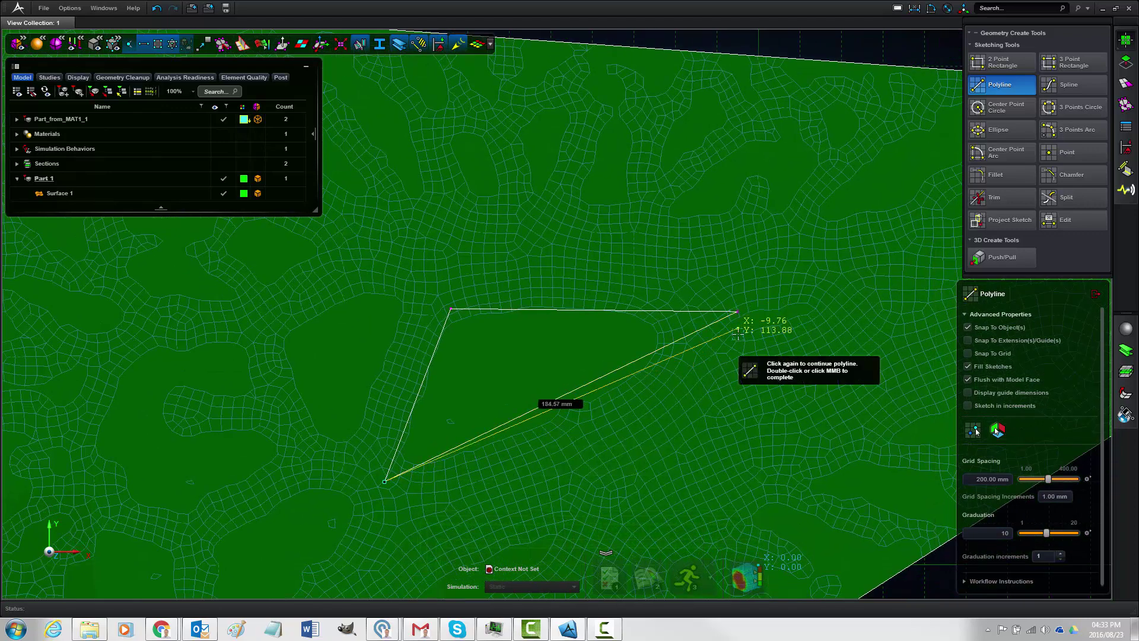
pyautogui.click(737, 311)
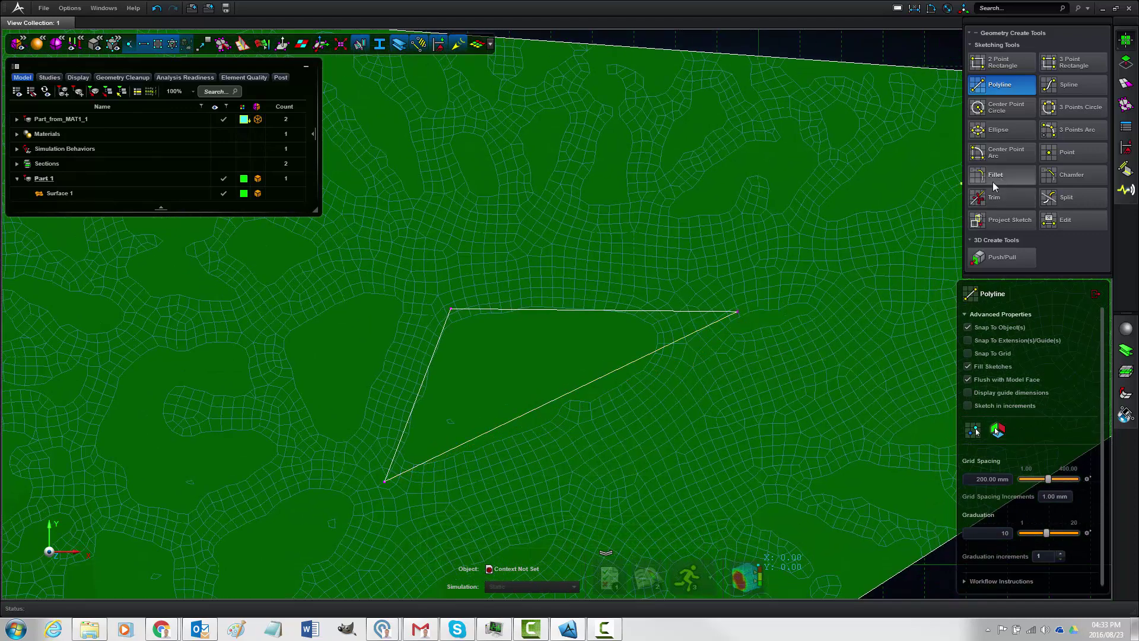
# Fillet the triangle's three corners to fit the opening, with radii of about 11.4 mm right, 37.4 mm upper left and 9 mm lower left
pyautogui.click(995, 174)
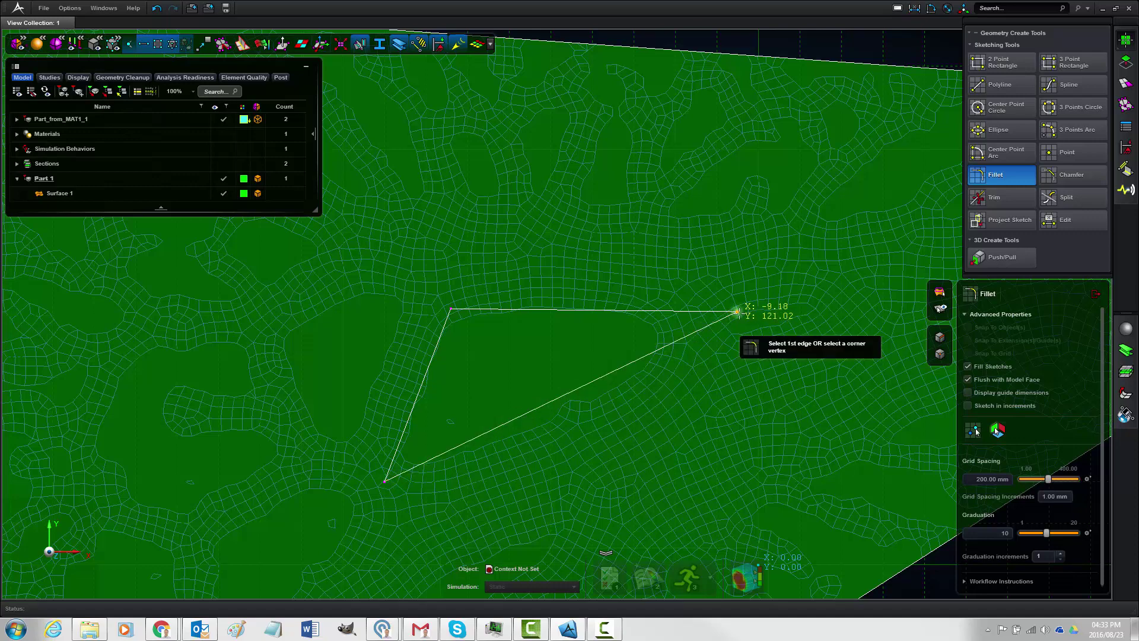
pyautogui.click(736, 311)
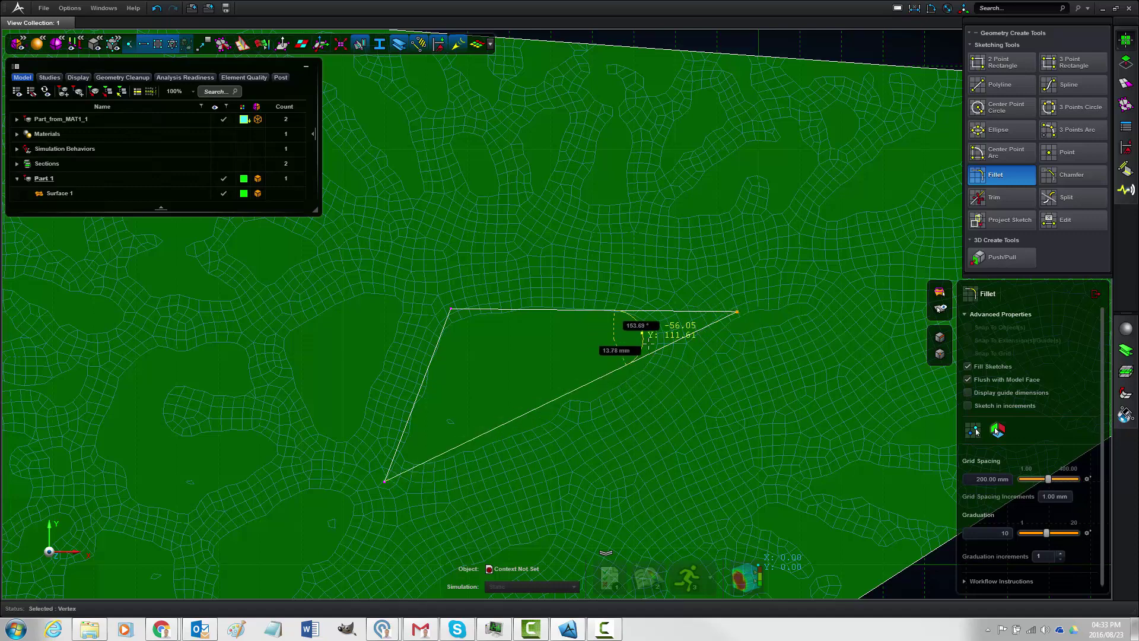
pyautogui.scroll(3, 652, 342)
pyautogui.click(684, 339)
pyautogui.scroll(-4, 571, 375)
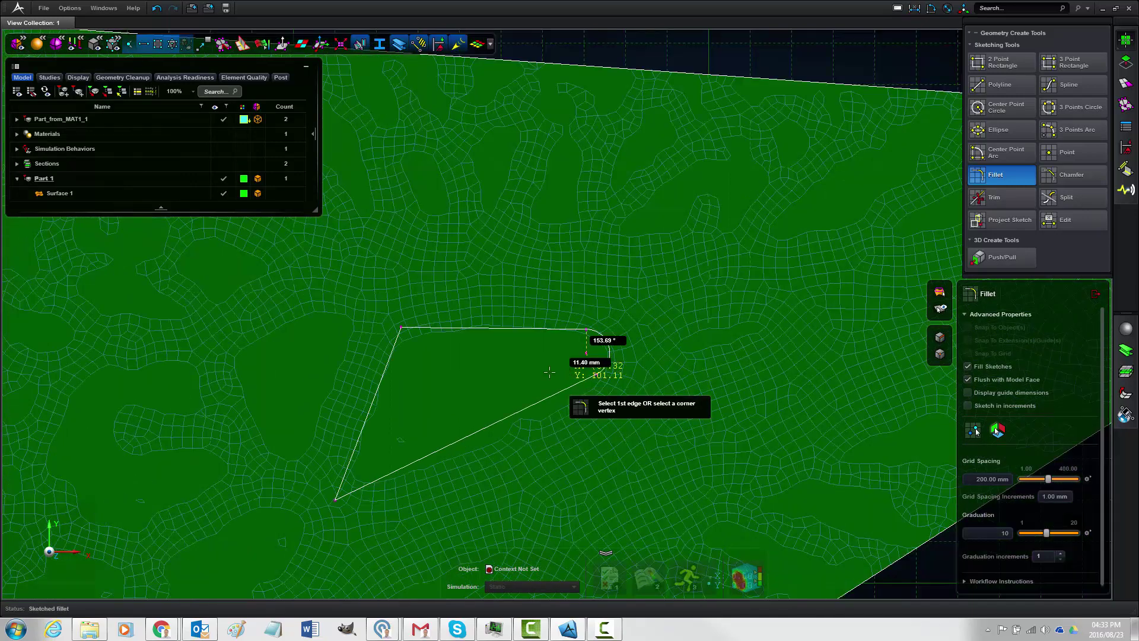
pyautogui.moveTo(484, 373); pyautogui.dragTo(679, 298, button='middle')
pyautogui.click(598, 252)
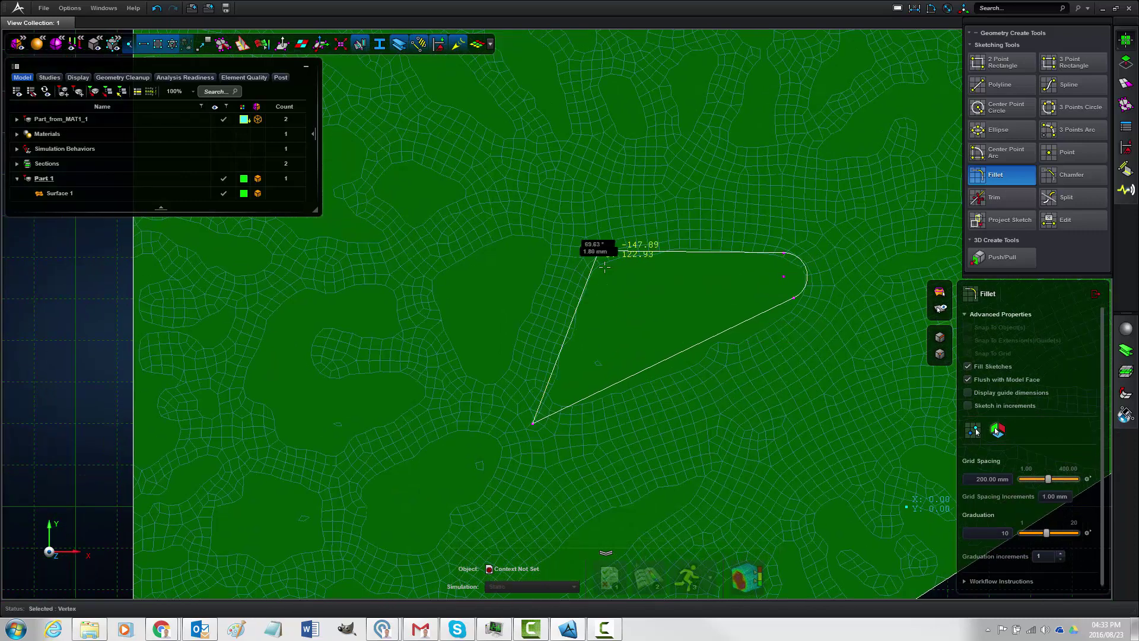
pyautogui.click(600, 264)
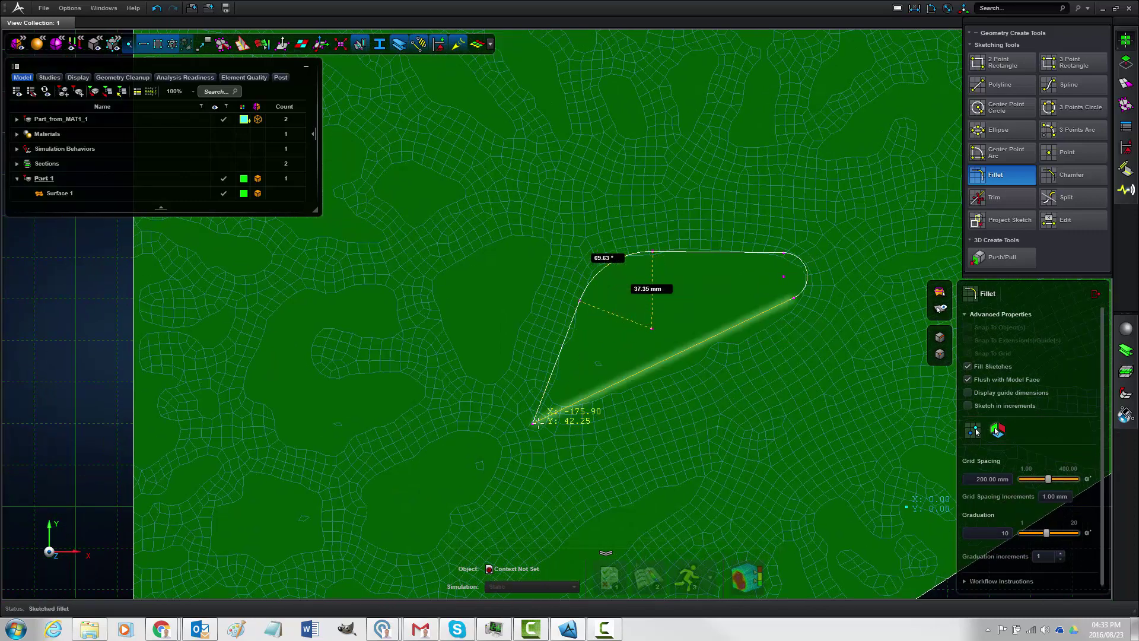
pyautogui.click(532, 423)
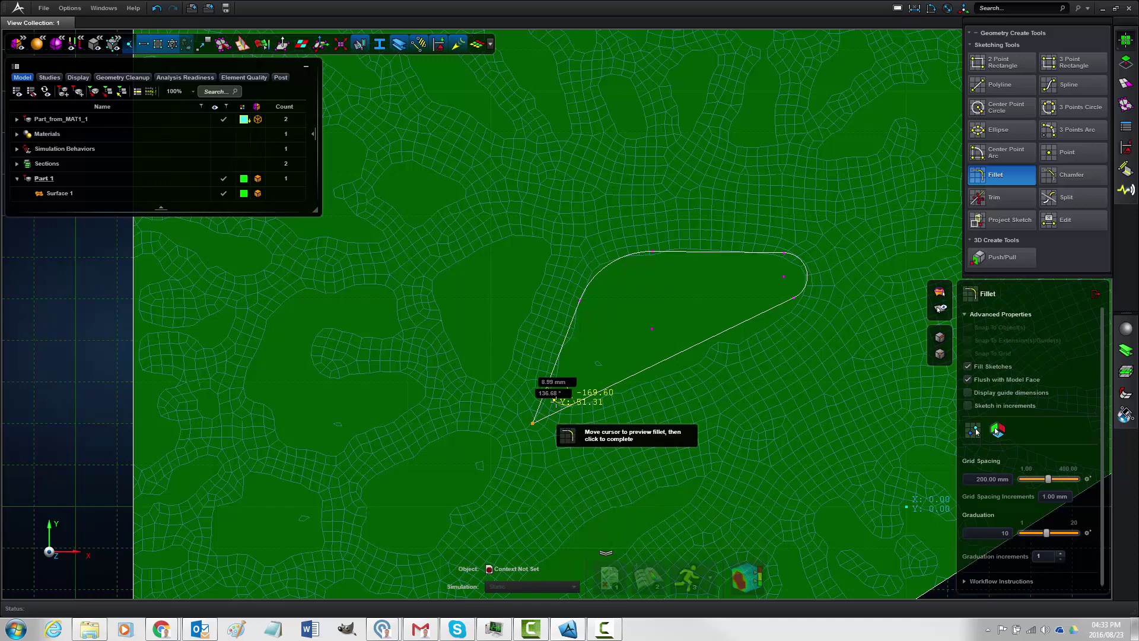
pyautogui.scroll(-3, 612, 360)
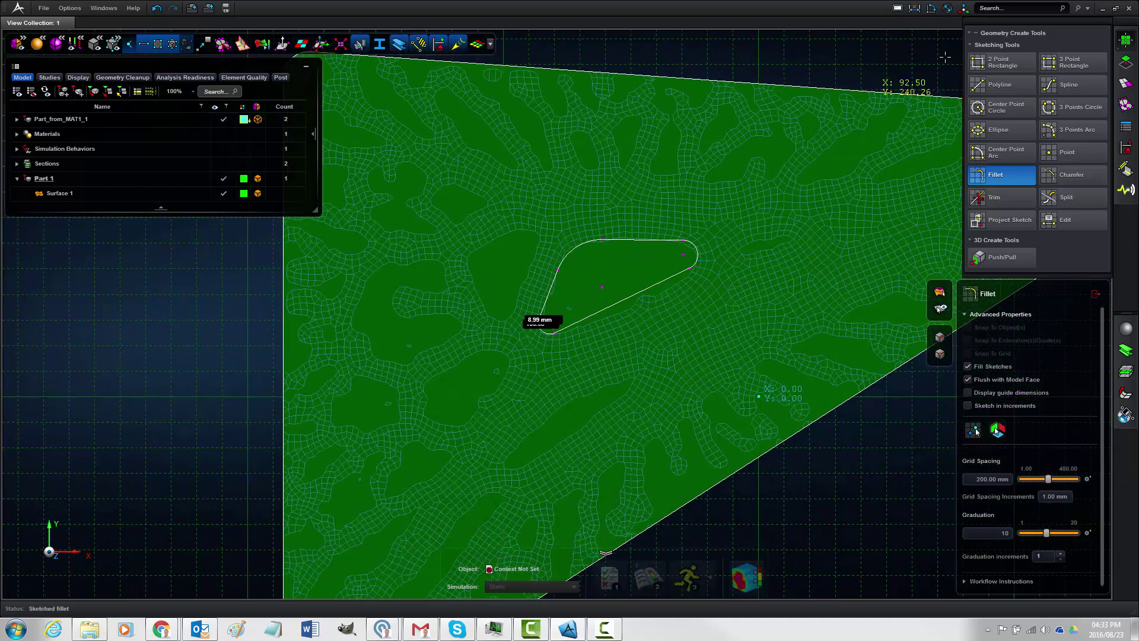
# Trace the mesh opening just left of the filleted outline with a closed triangular polyline
pyautogui.click(1001, 86)
pyautogui.scroll(5, 508, 300)
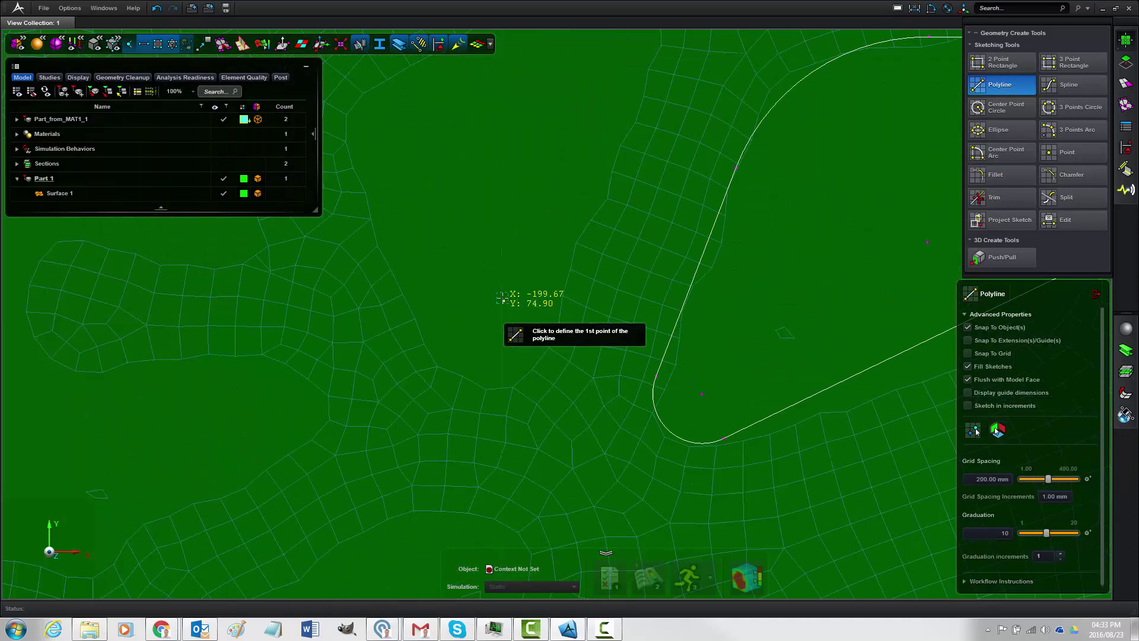
pyautogui.scroll(-3, 426, 261)
pyautogui.moveTo(426, 261); pyautogui.dragTo(477, 360, button='middle')
pyautogui.click(441, 303)
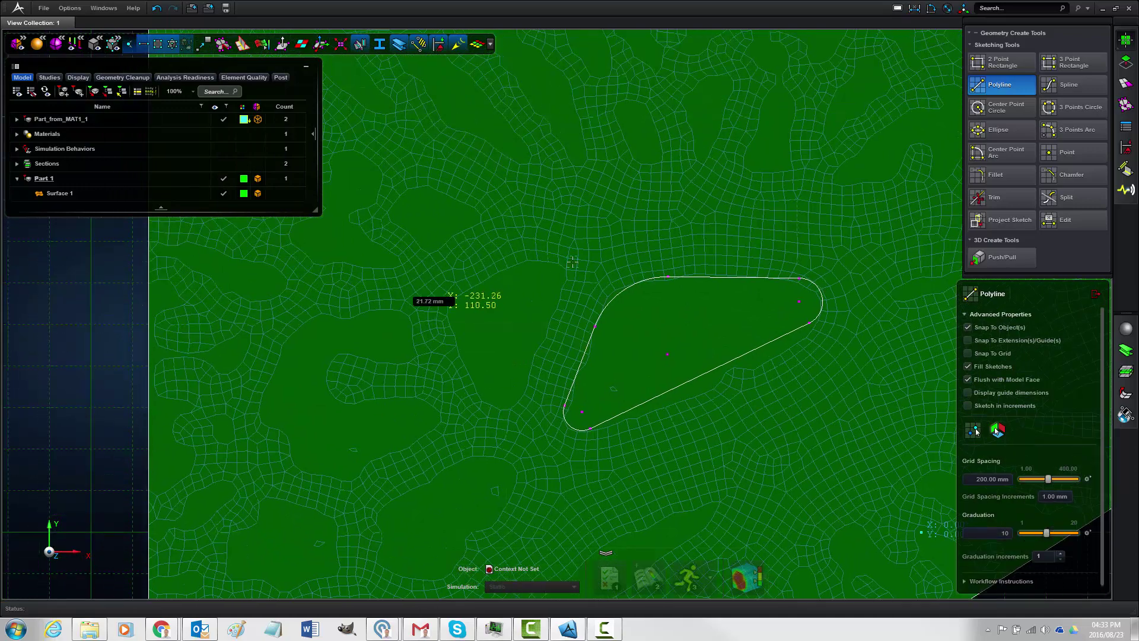
pyautogui.click(572, 236)
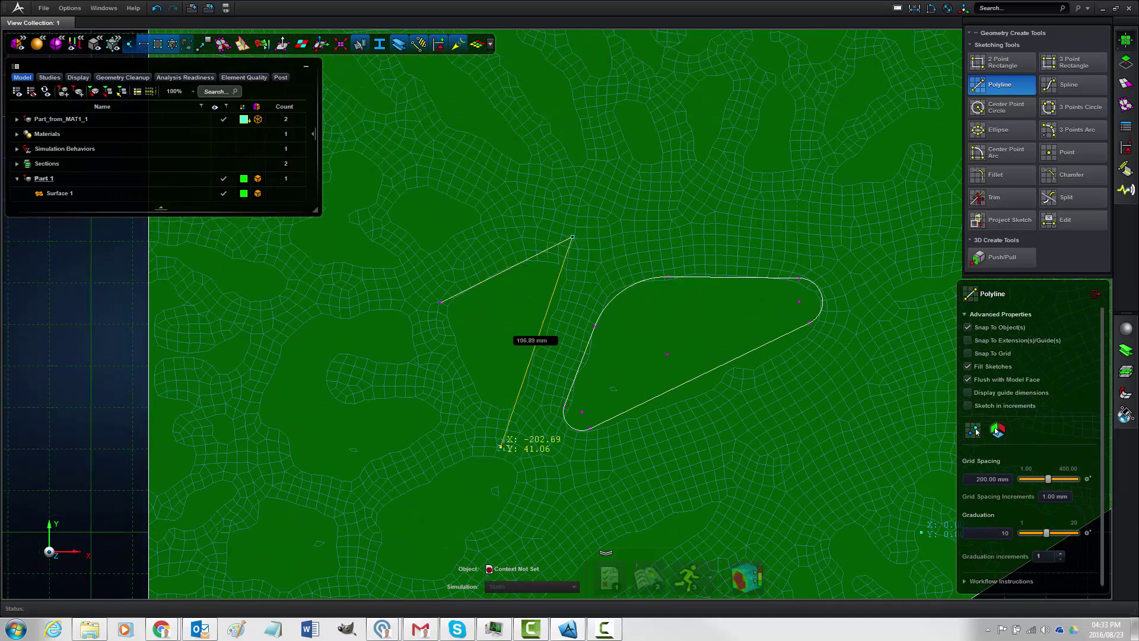
pyautogui.click(504, 452)
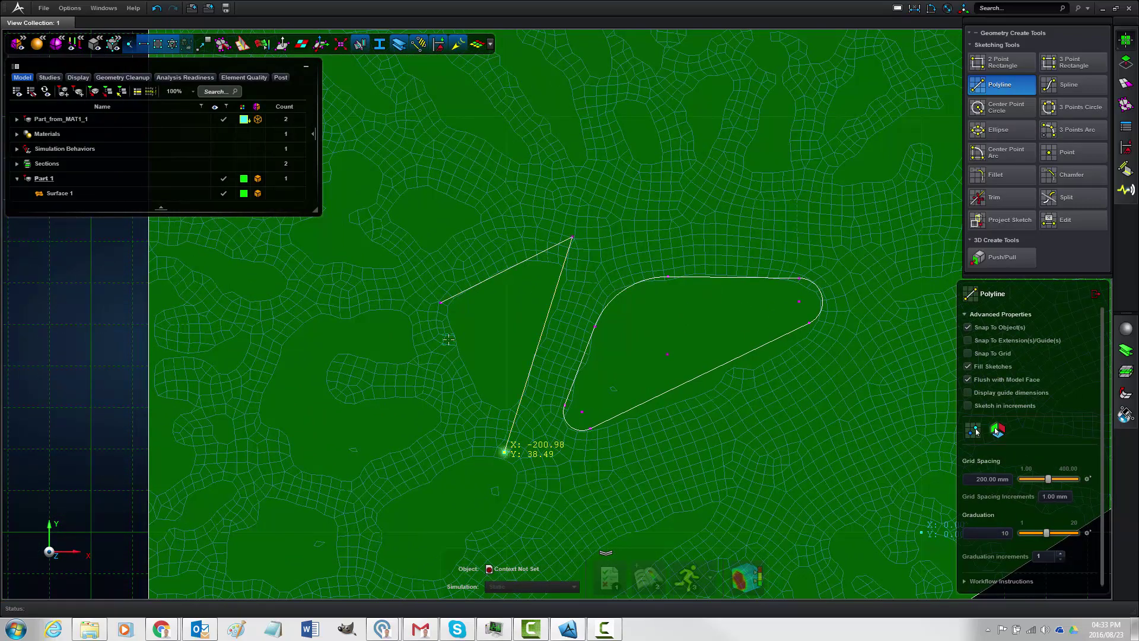
pyautogui.click(440, 303)
# Fillet the second triangle's corners with radii of about 9.6 mm upper right, 12.3 mm upper left and 11.7 mm at the lower corner
pyautogui.click(1012, 174)
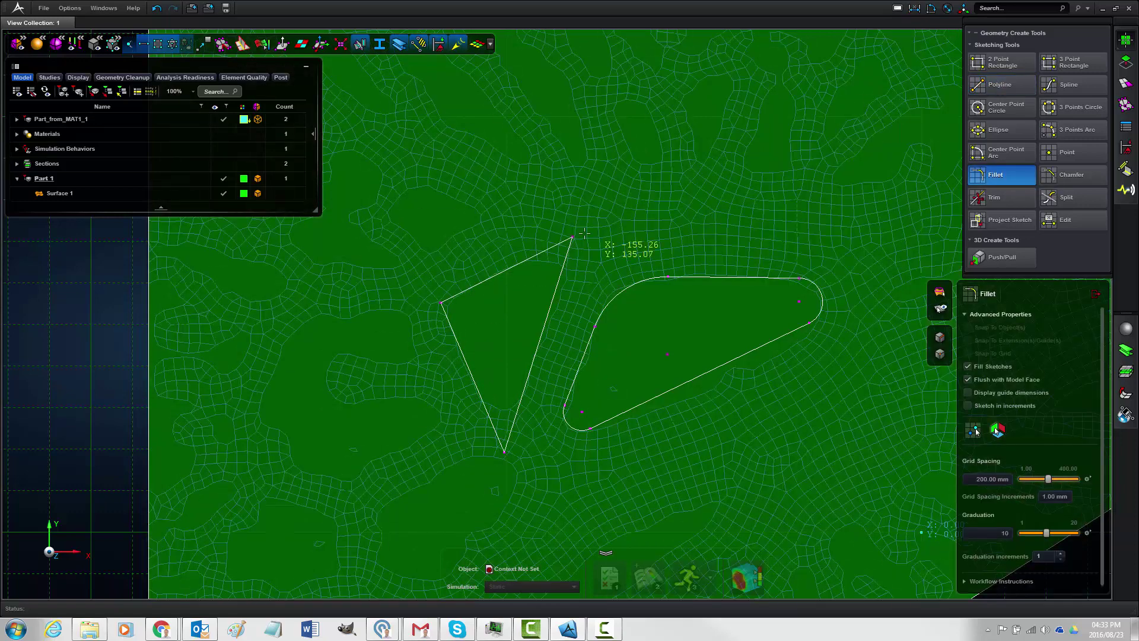
pyautogui.click(573, 237)
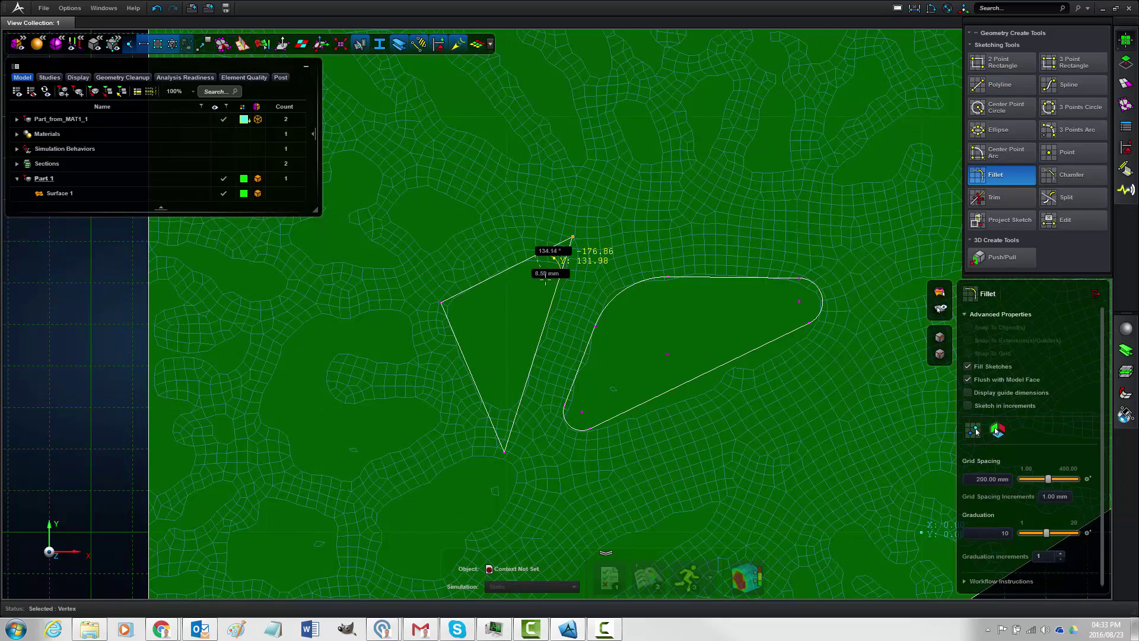
pyautogui.scroll(5, 555, 272)
pyautogui.click(534, 291)
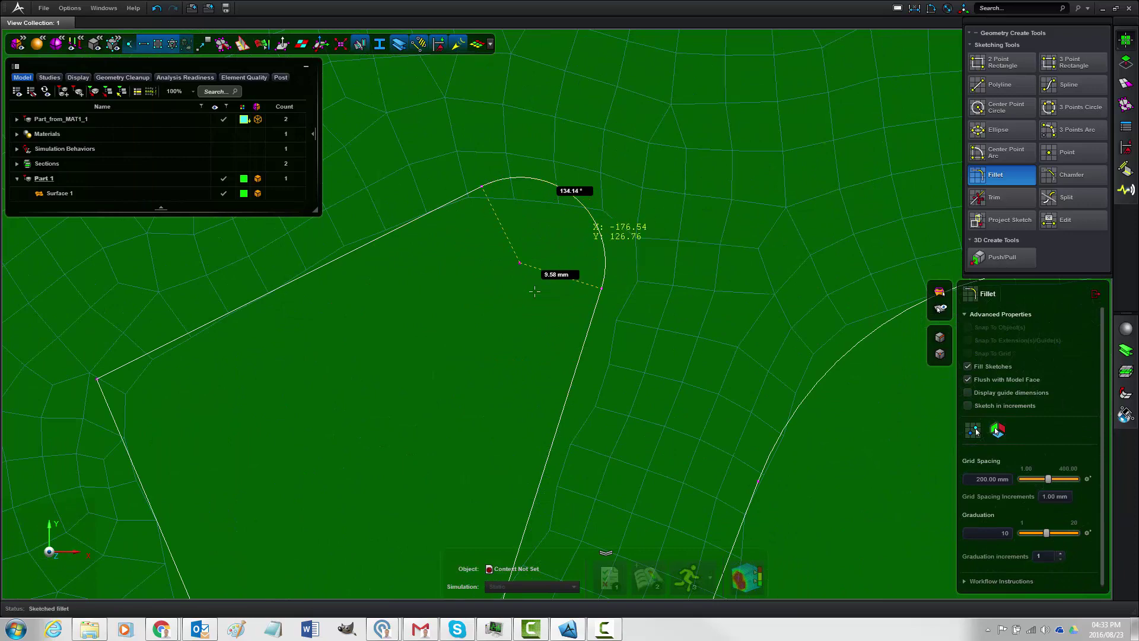
pyautogui.click(98, 379)
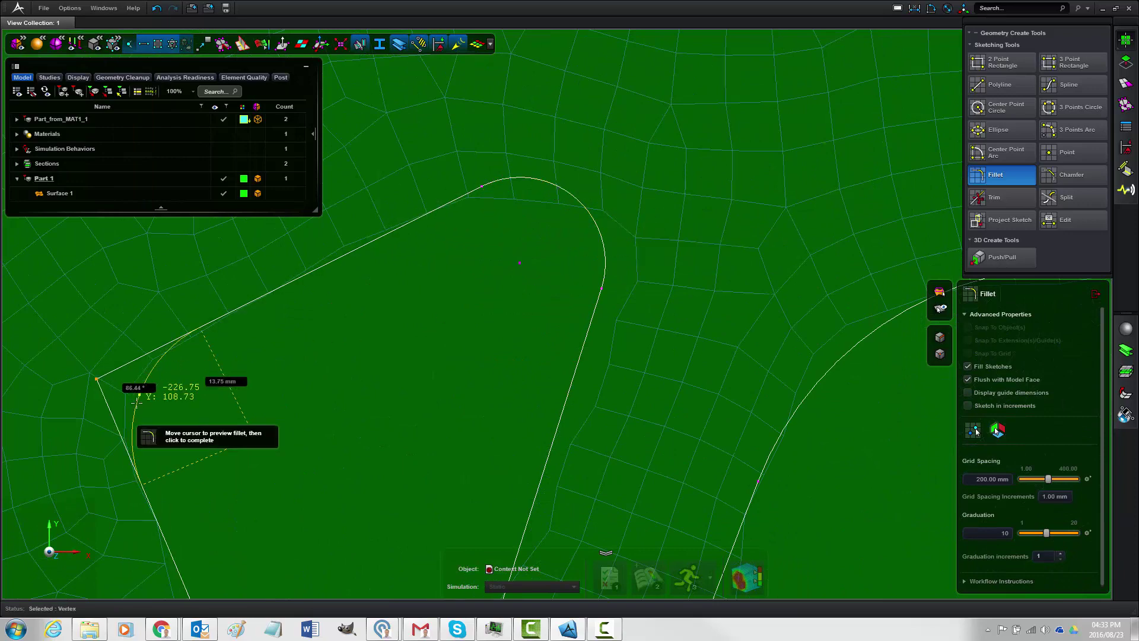
pyautogui.click(131, 404)
pyautogui.moveTo(211, 421); pyautogui.dragTo(442, 104, button='middle')
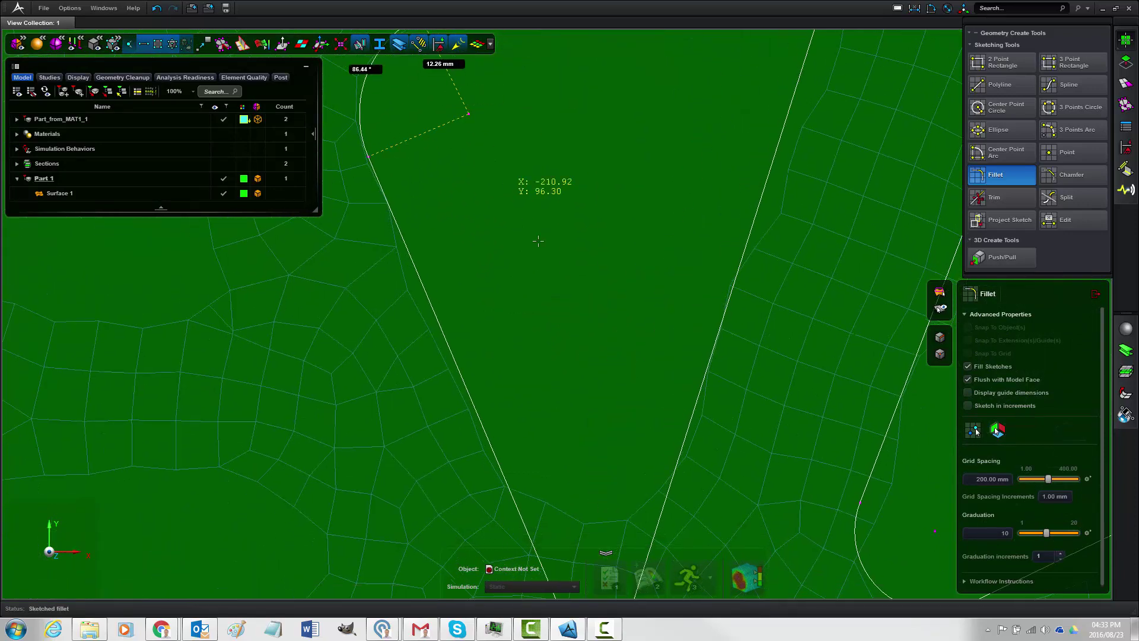
pyautogui.scroll(-3, 549, 361)
pyautogui.moveTo(550, 363)
pyautogui.mouseDown(button='middle')
pyautogui.moveTo(491, 190)
pyautogui.moveTo(442, 109)
pyautogui.mouseUp(button='middle')
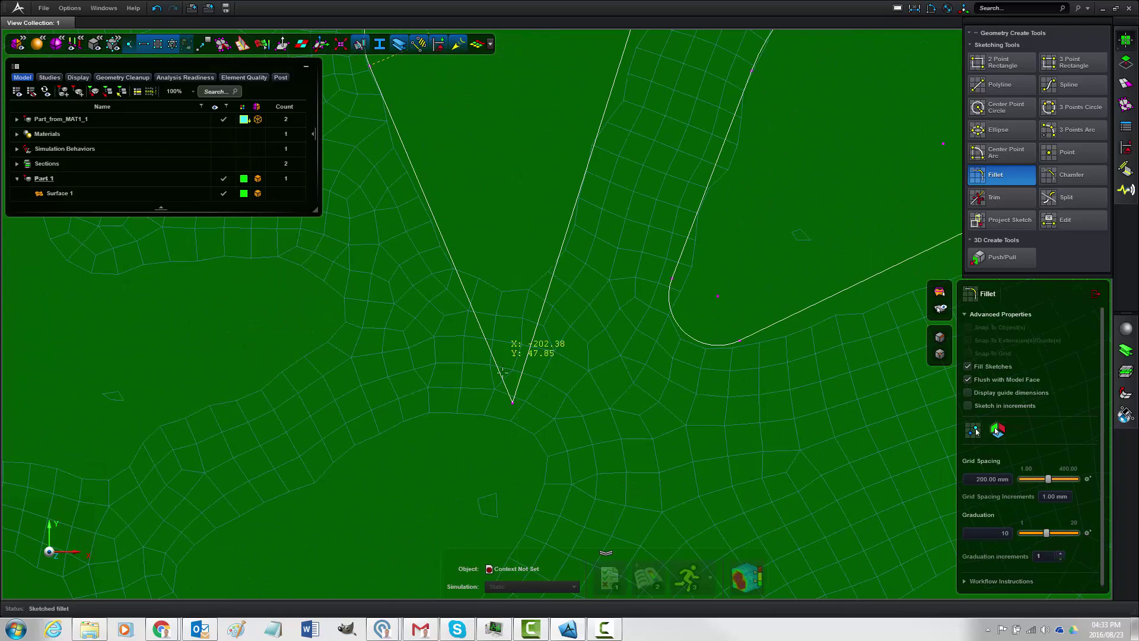
pyautogui.click(512, 402)
pyautogui.click(509, 274)
pyautogui.scroll(-3, 509, 275)
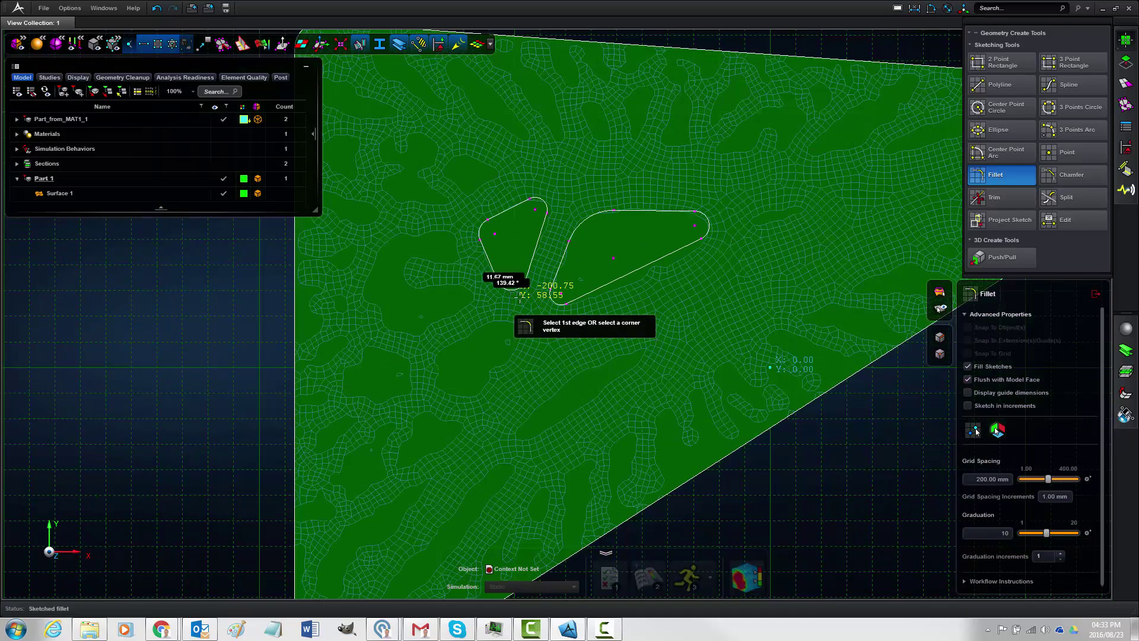
# Trace the long diagonal mesh opening below the two filleted outlines with a closed five-sided polyline
pyautogui.click(1000, 84)
pyautogui.scroll(5, 521, 382)
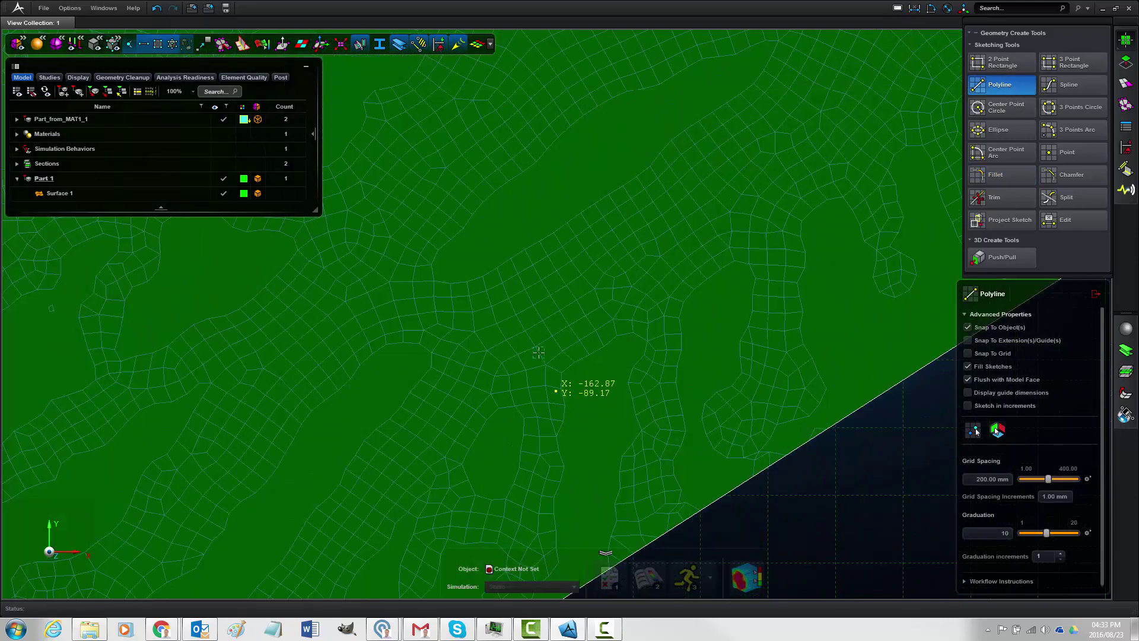
pyautogui.scroll(2, 433, 516)
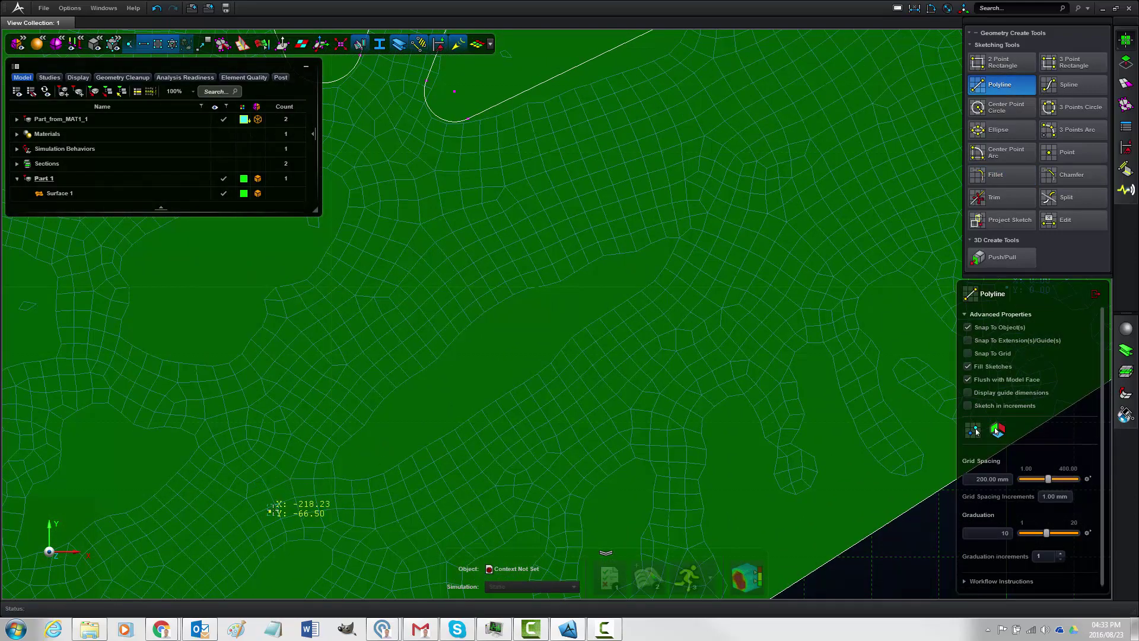
pyautogui.click(280, 505)
pyautogui.click(485, 303)
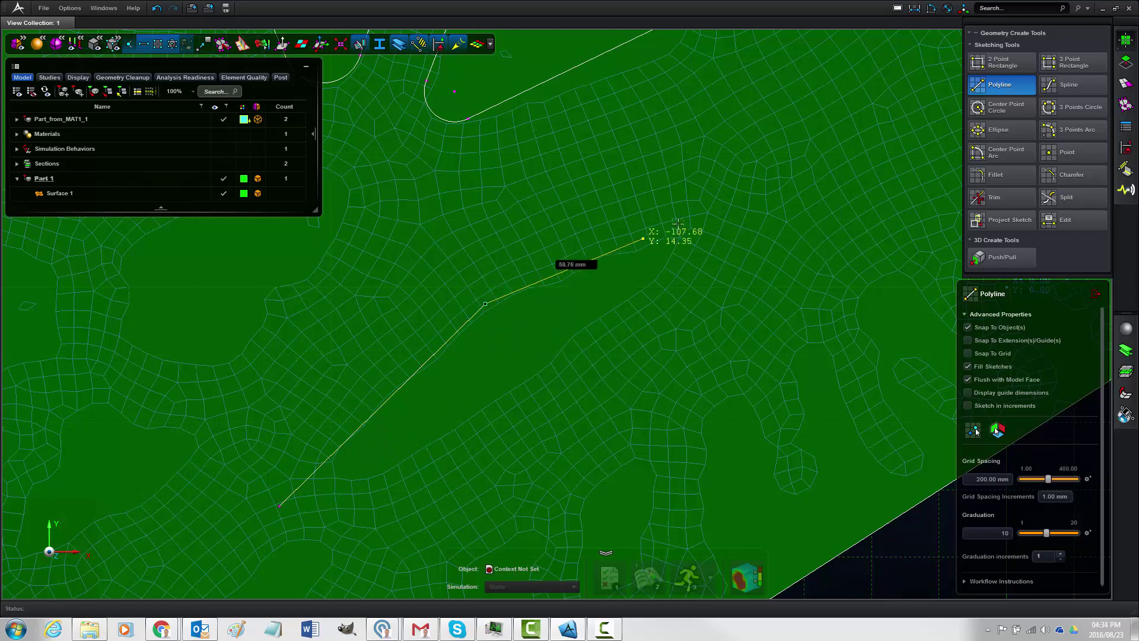
pyautogui.click(710, 216)
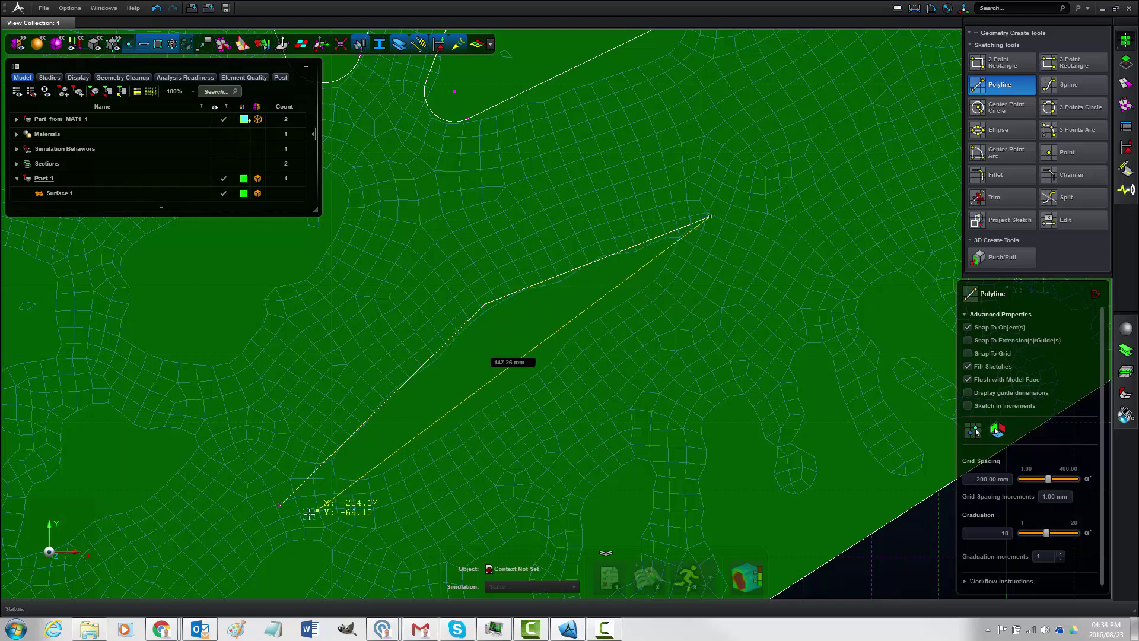
pyautogui.click(635, 309)
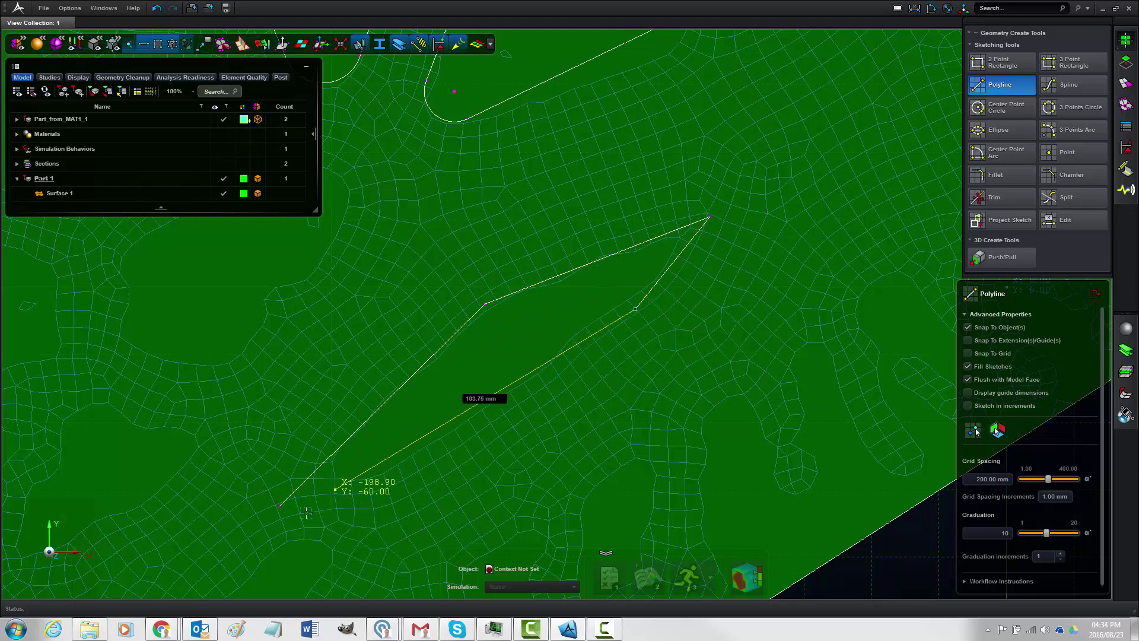
pyautogui.click(333, 505)
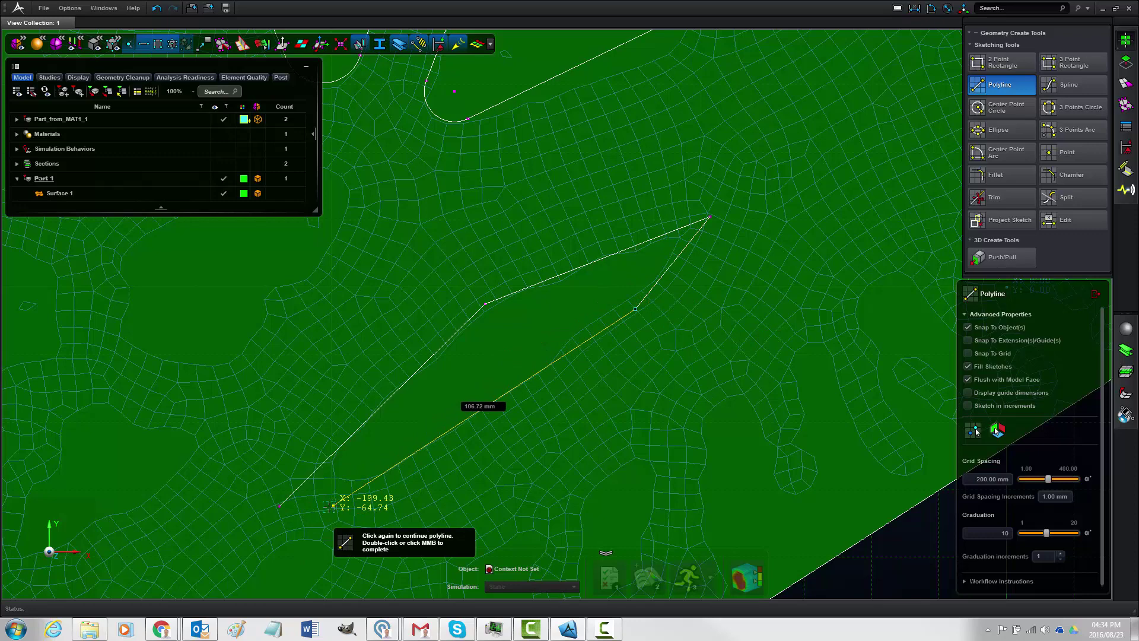
pyautogui.click(280, 505)
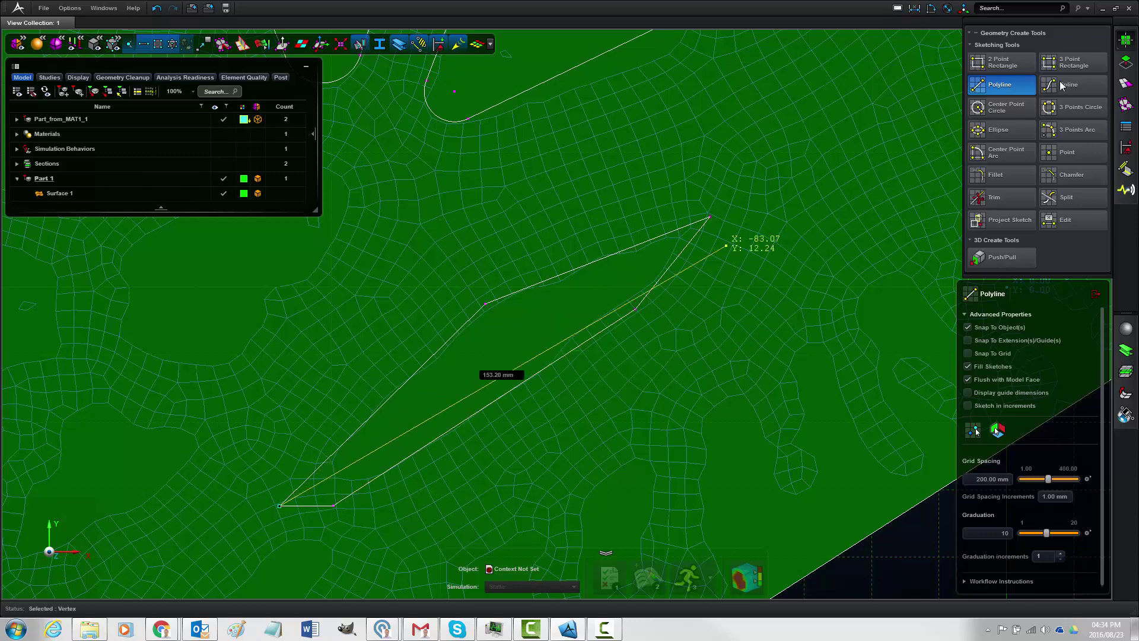
# Fillet the lower-left end of the diagonal outline between its two long edges with a radius of about 7 mm
pyautogui.click(1005, 176)
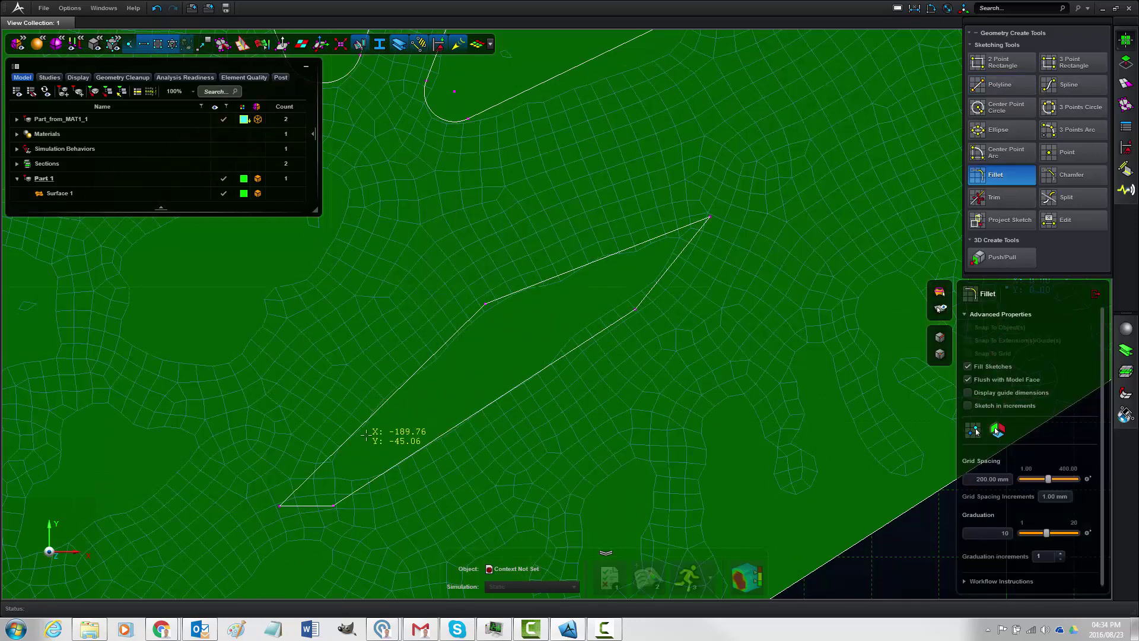
pyautogui.click(370, 437)
pyautogui.click(408, 458)
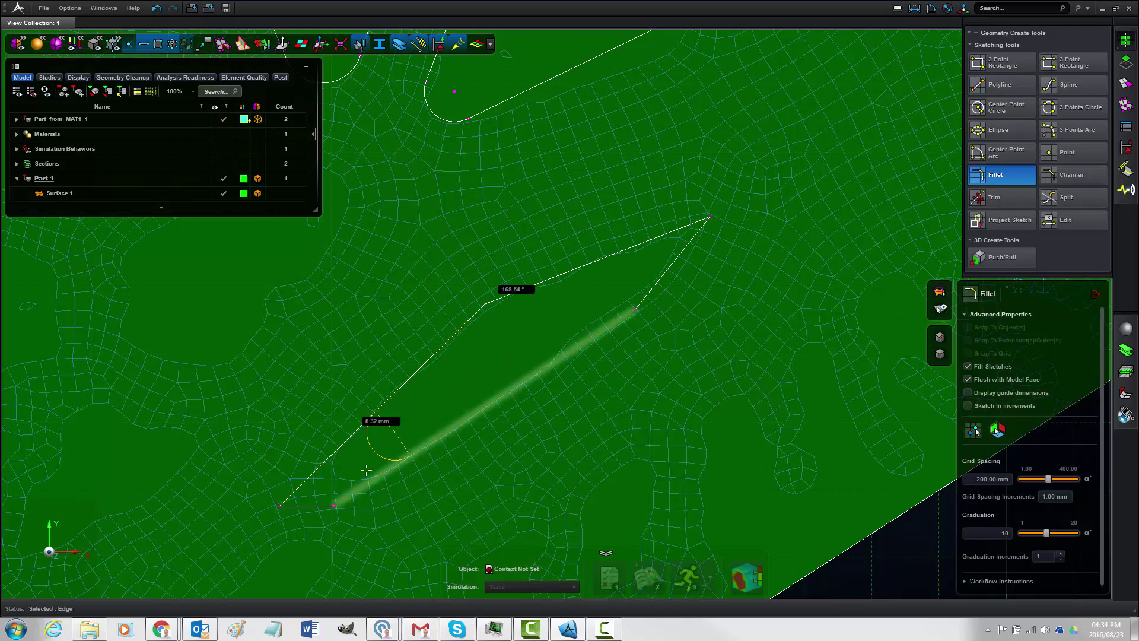
pyautogui.scroll(2, 340, 478)
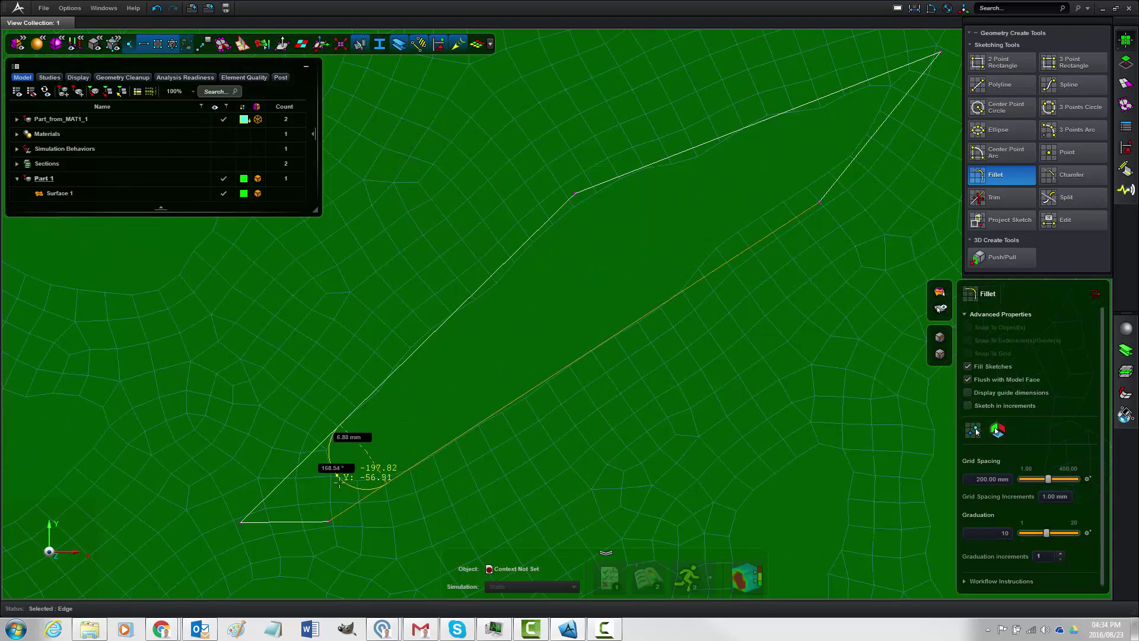
pyautogui.click(347, 478)
pyautogui.scroll(-3, 704, 222)
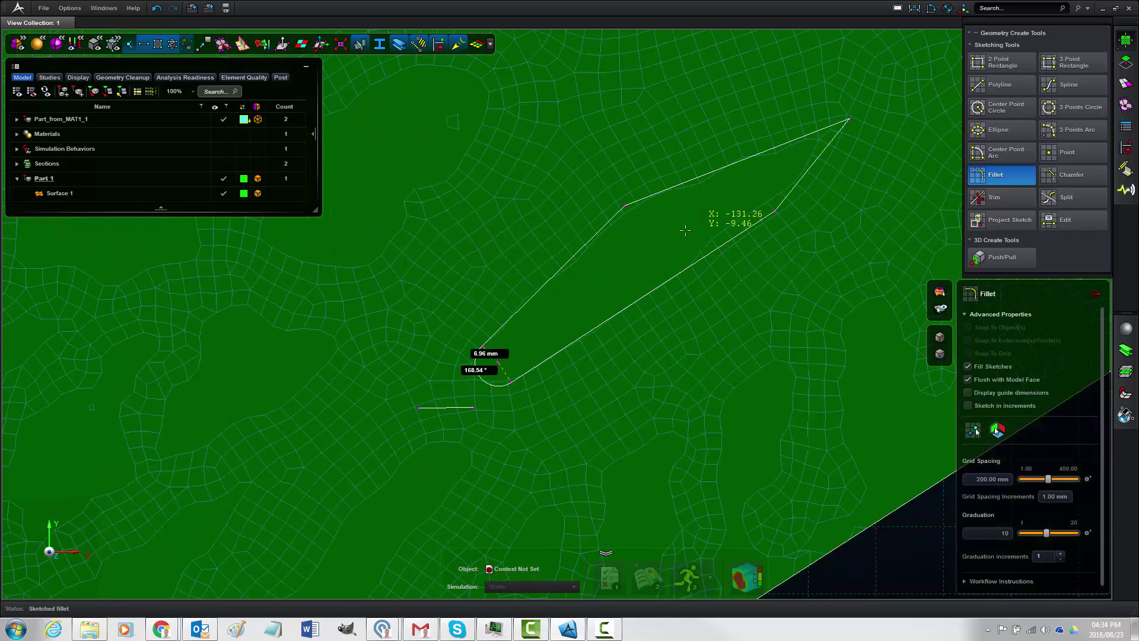
# Fillet the diagonal outline's upper bend with a large radius, its upper-right tip at about 5.1 mm and its lower-right bend at about 87.2 mm
pyautogui.moveTo(704, 223); pyautogui.dragTo(609, 306, button='middle')
pyautogui.click(527, 290)
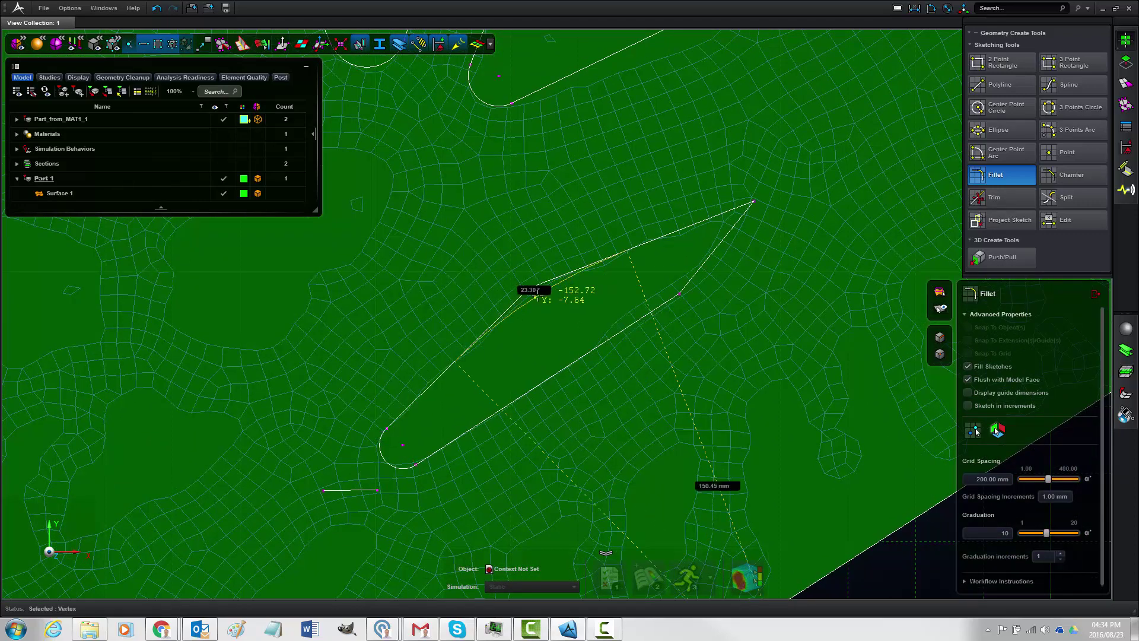
pyautogui.click(752, 202)
pyautogui.click(708, 236)
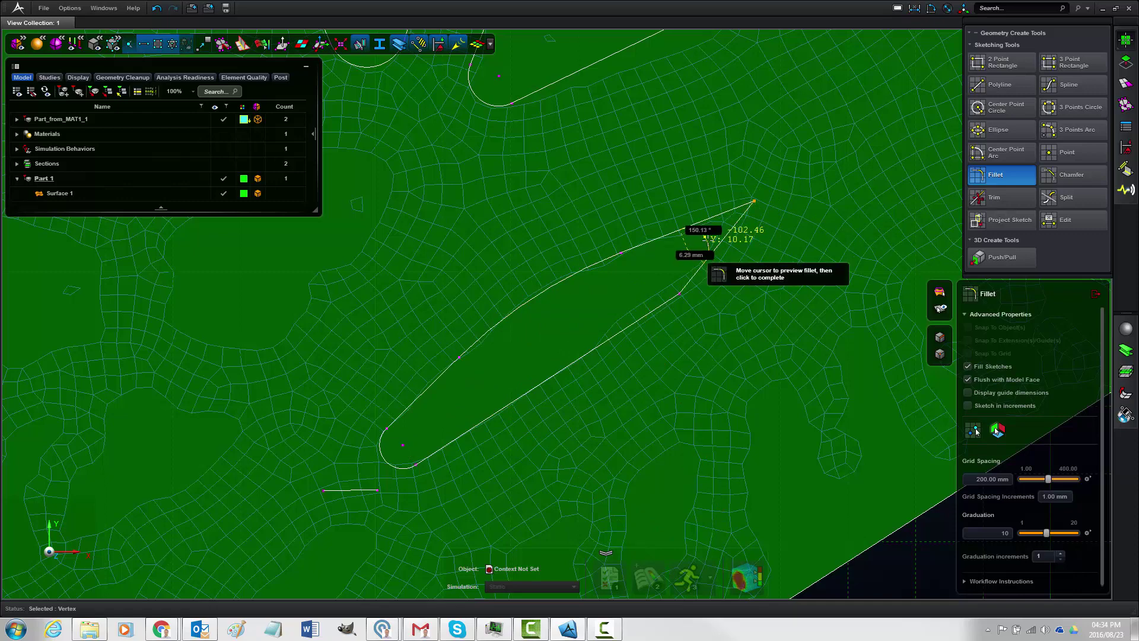
pyautogui.scroll(5, 709, 234)
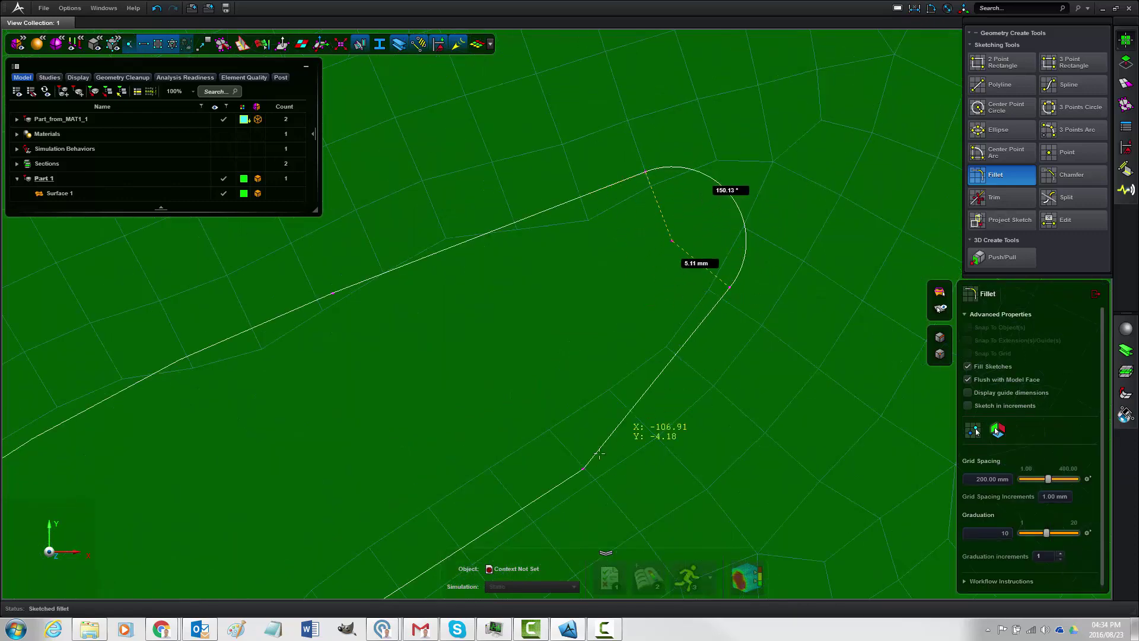
pyautogui.click(584, 468)
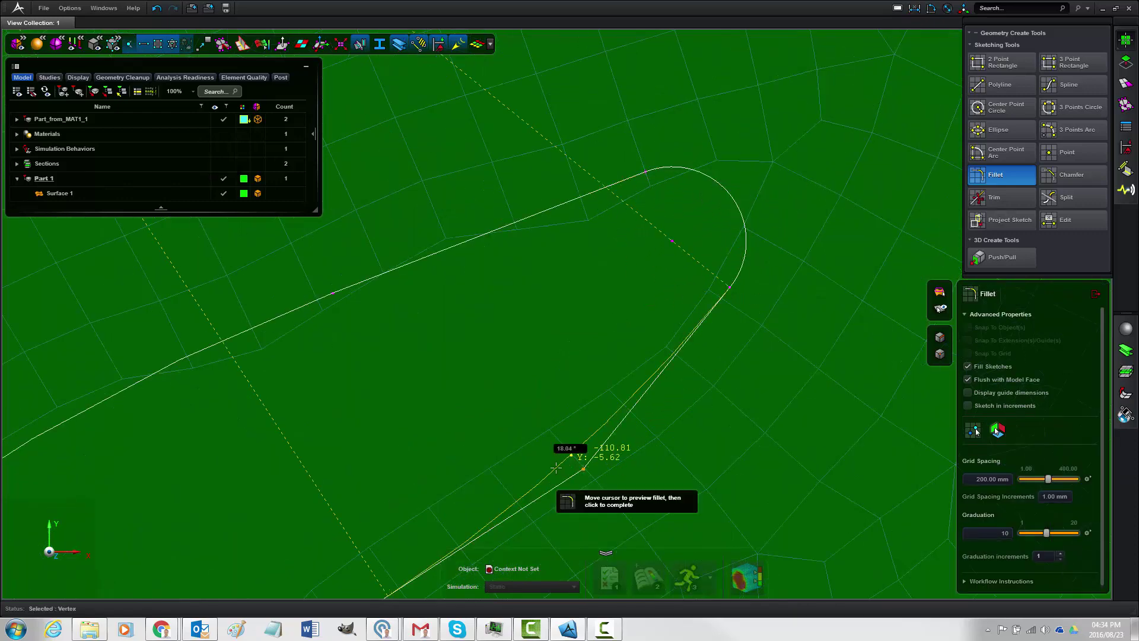
pyautogui.scroll(-5, 555, 471)
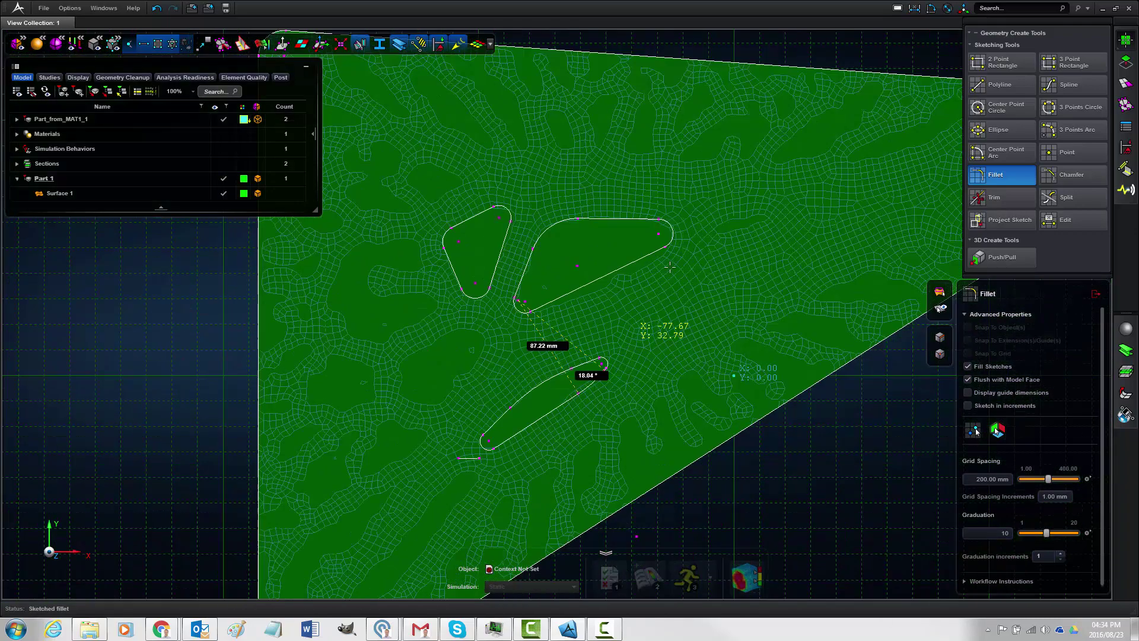
# Trim away the leftover short line segment below the lower-left end of the diagonal outline
pyautogui.click(1018, 202)
pyautogui.scroll(5, 522, 380)
pyautogui.click(510, 279)
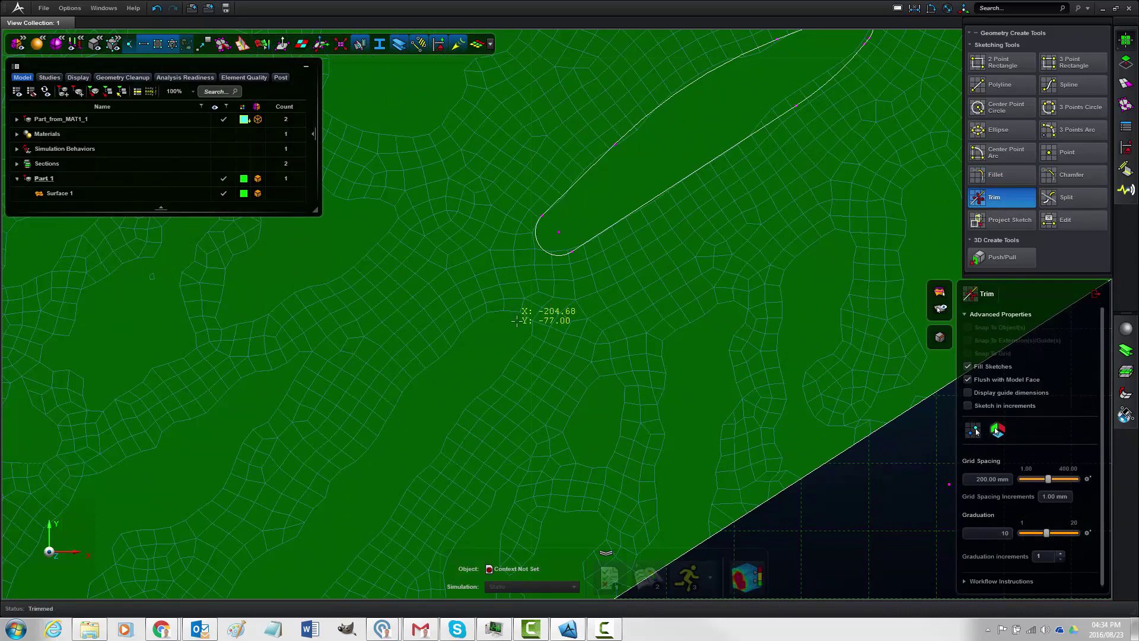
# Trace the narrow mesh opening below the diagonal outline with a three-segment polyline starting and ending on the part's slanted edge
pyautogui.scroll(-5, 517, 321)
pyautogui.click(1009, 88)
pyautogui.scroll(4, 643, 368)
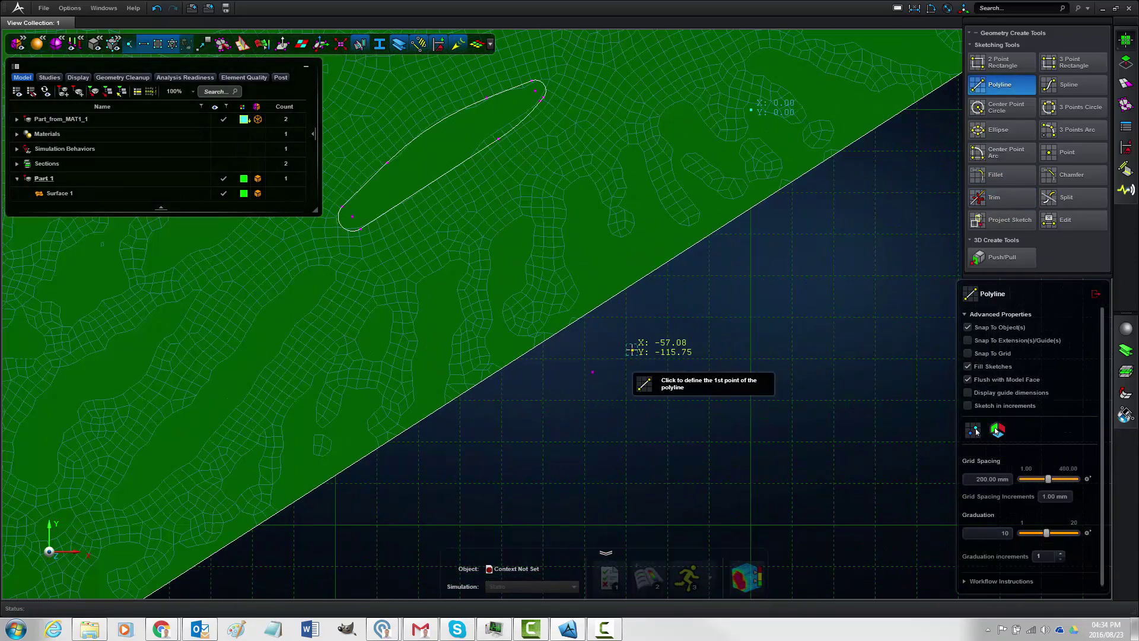
pyautogui.scroll(-2, 638, 377)
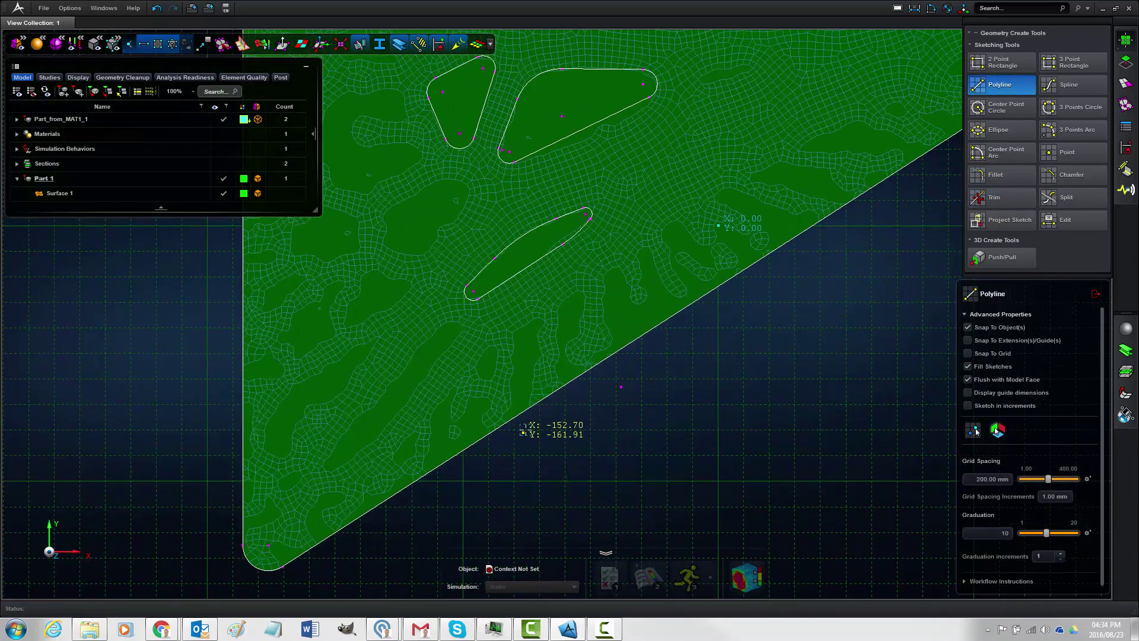
pyautogui.scroll(3, 529, 397)
pyautogui.click(536, 389)
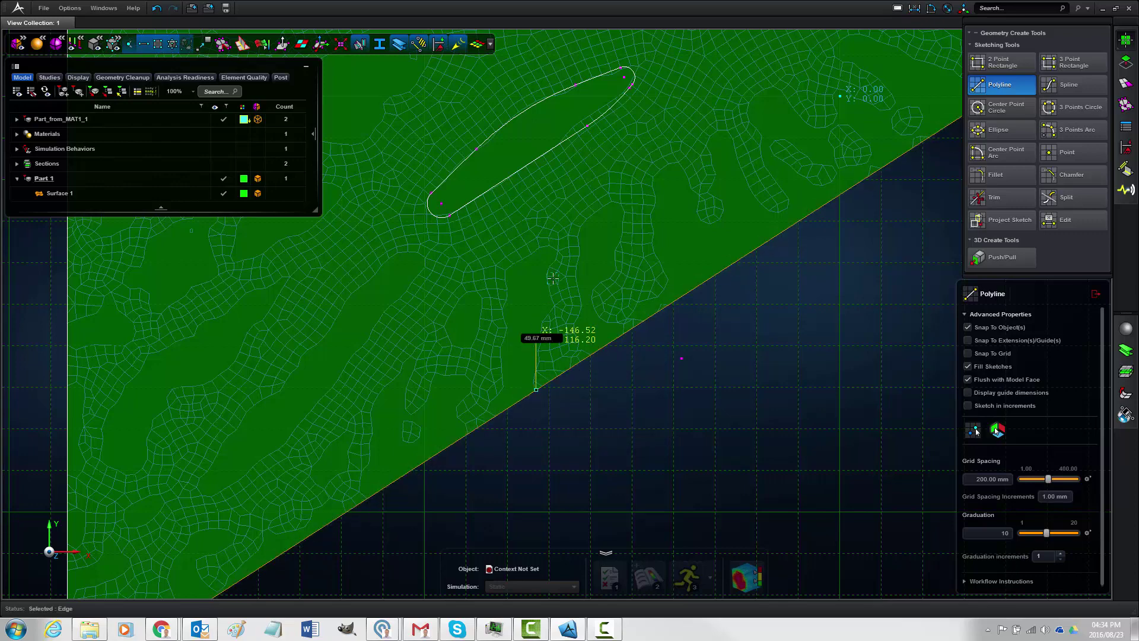
pyautogui.click(550, 250)
pyautogui.click(502, 275)
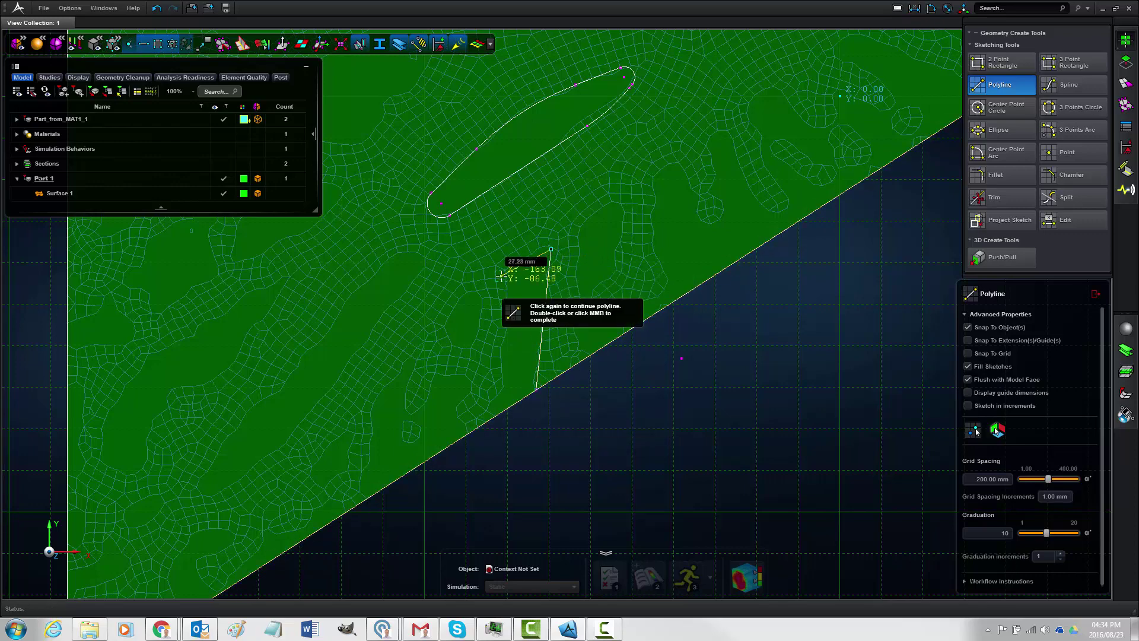
pyautogui.doubleClick(492, 418)
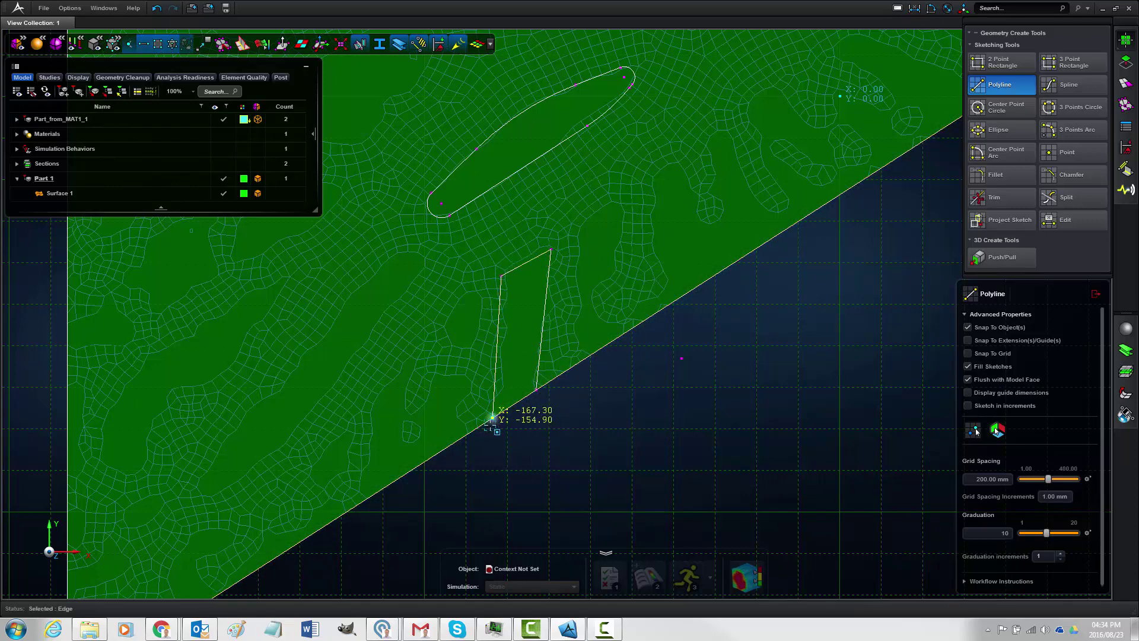
pyautogui.middleClick(523, 452)
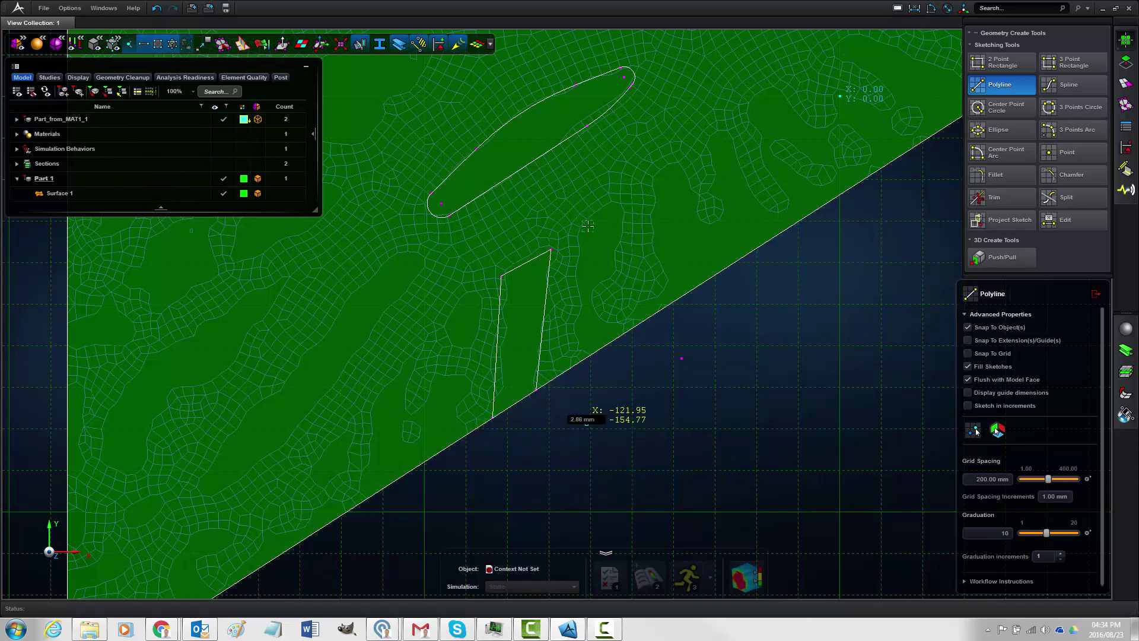
# Trace the neighbouring opening to the right with a three-segment polyline and trim its ends back to the part's slanted edge
pyautogui.doubleClick(618, 190)
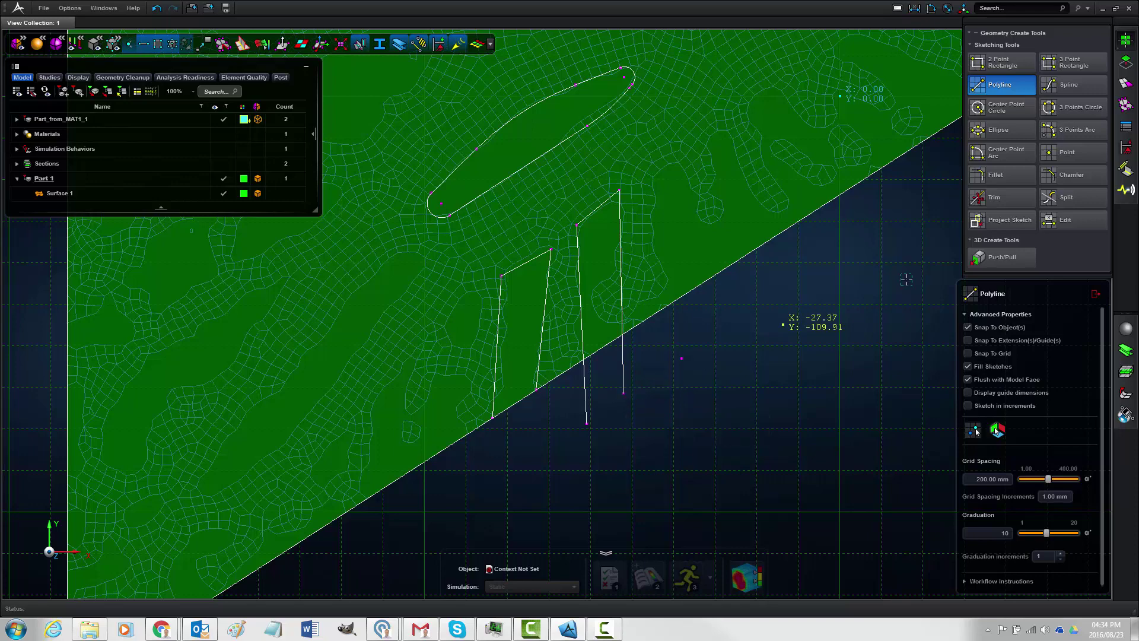
pyautogui.click(999, 197)
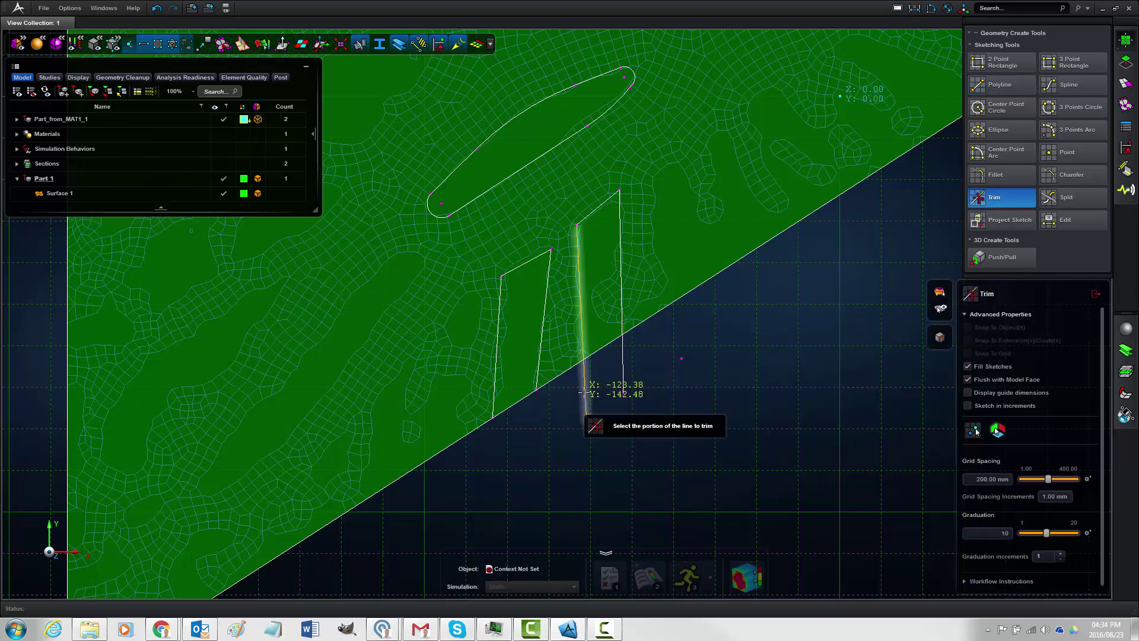
pyautogui.click(586, 406)
pyautogui.click(623, 365)
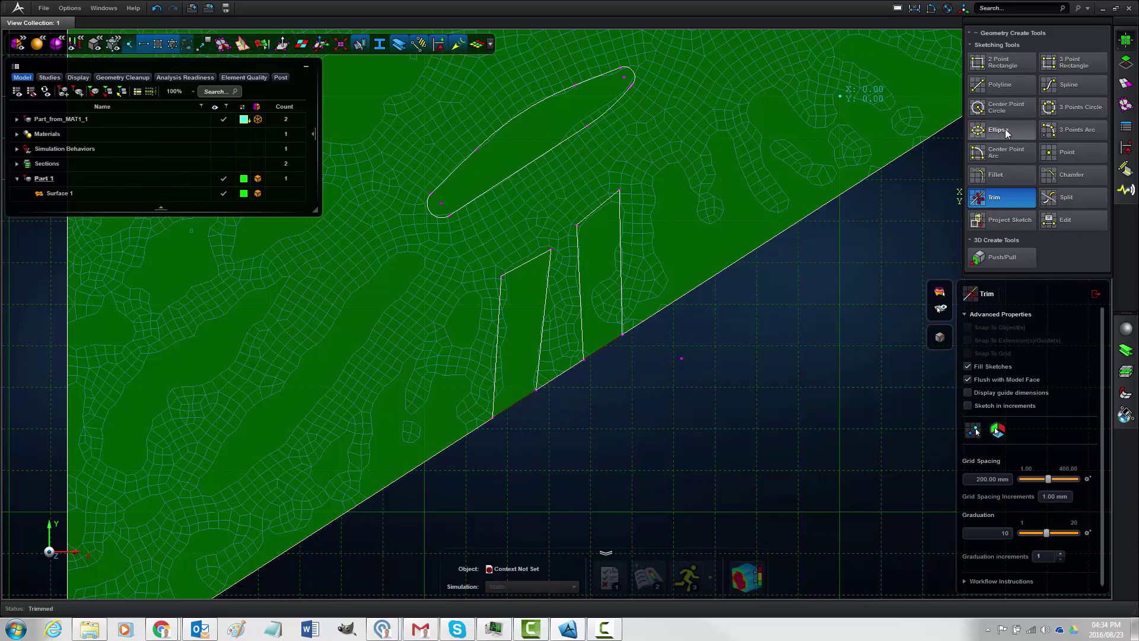
# Fillet the first edge slot's upper corners with radii of about 14.6 mm left and 5.4 mm right
pyautogui.click(1009, 175)
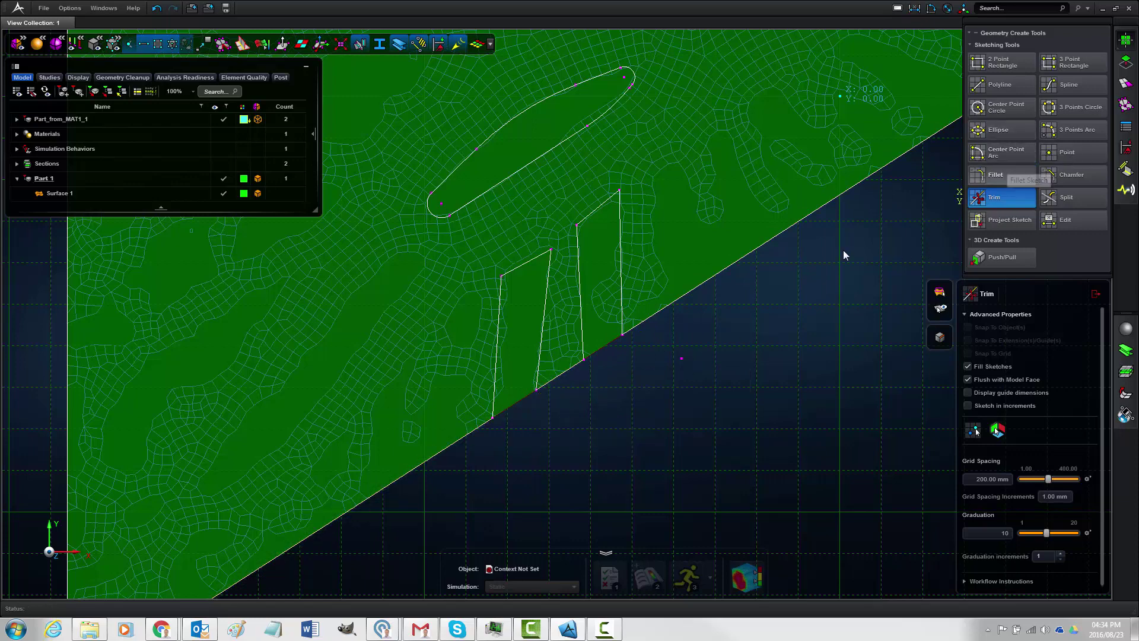
pyautogui.scroll(5, 500, 276)
pyautogui.click(507, 273)
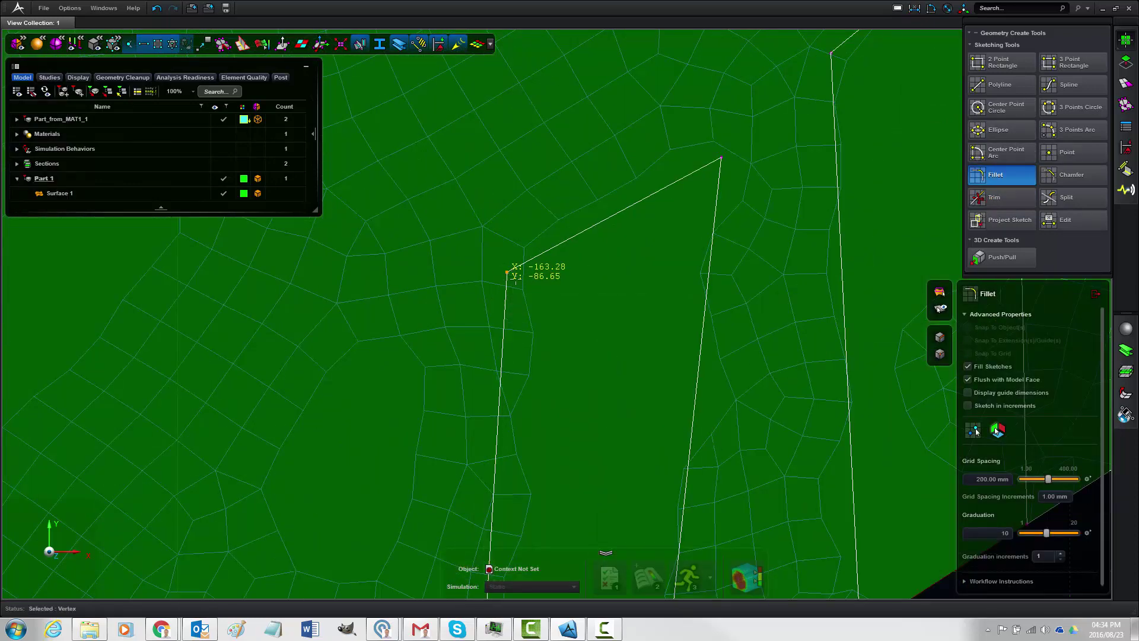
pyautogui.click(514, 295)
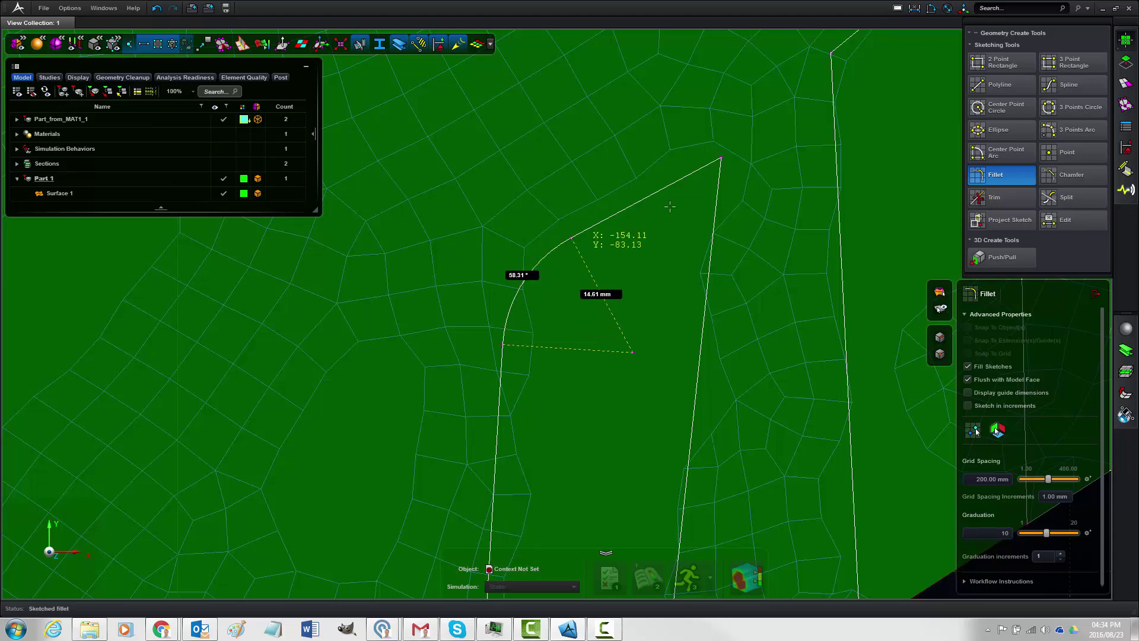
pyautogui.click(719, 159)
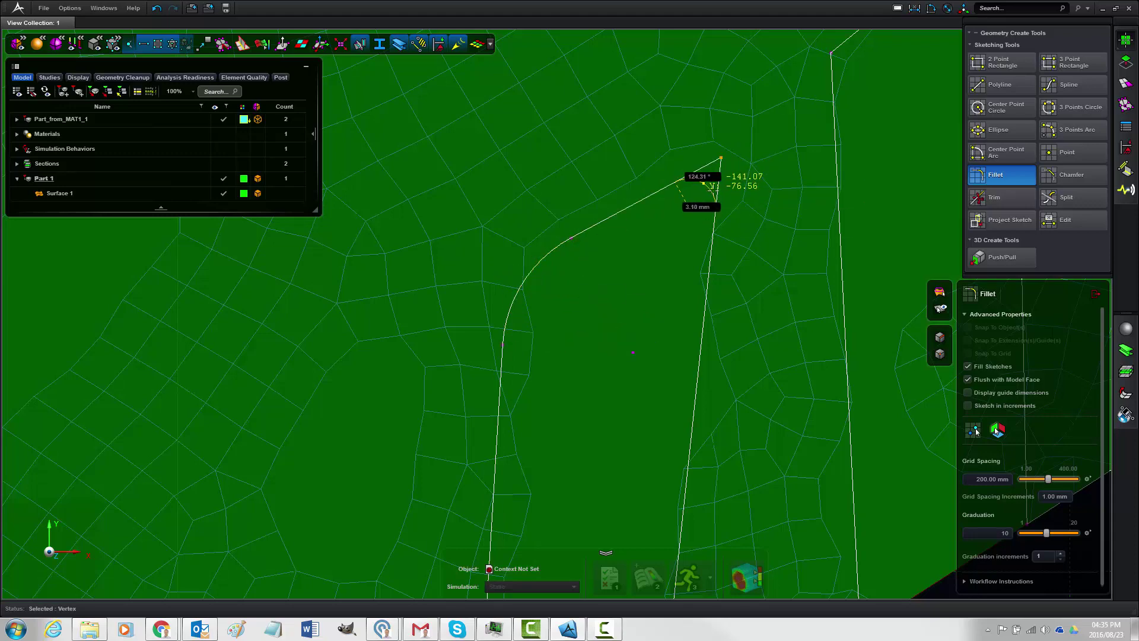
pyautogui.click(703, 238)
pyautogui.scroll(-4, 698, 228)
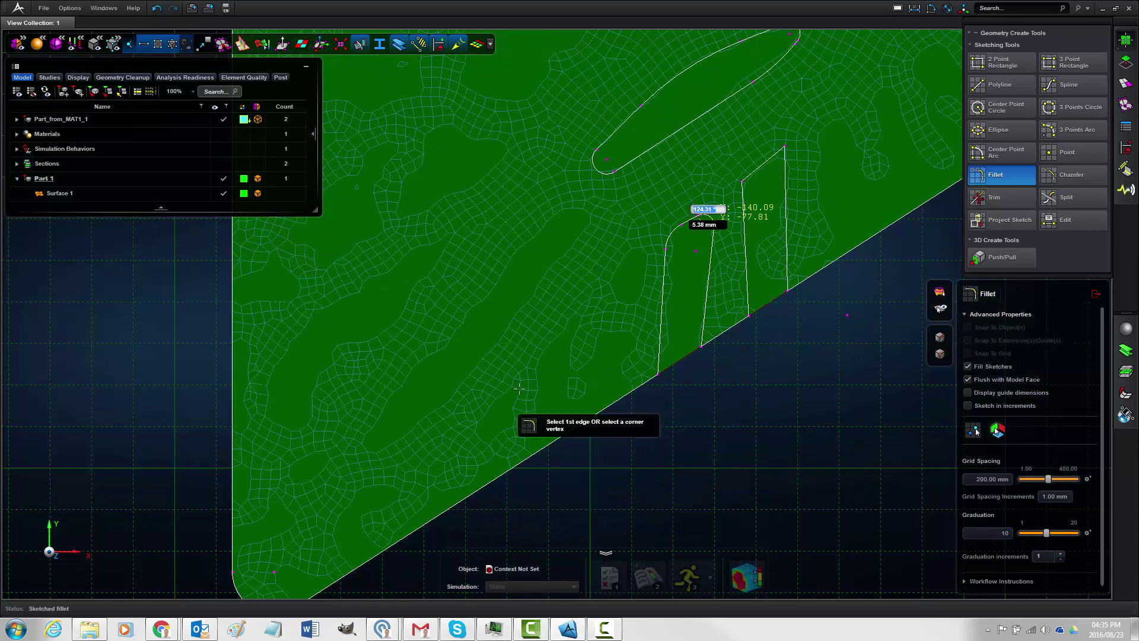
# Fillet the second edge slot's upper corners with radii of about 19.4 mm left and 6.4 mm right
pyautogui.scroll(5, 703, 209)
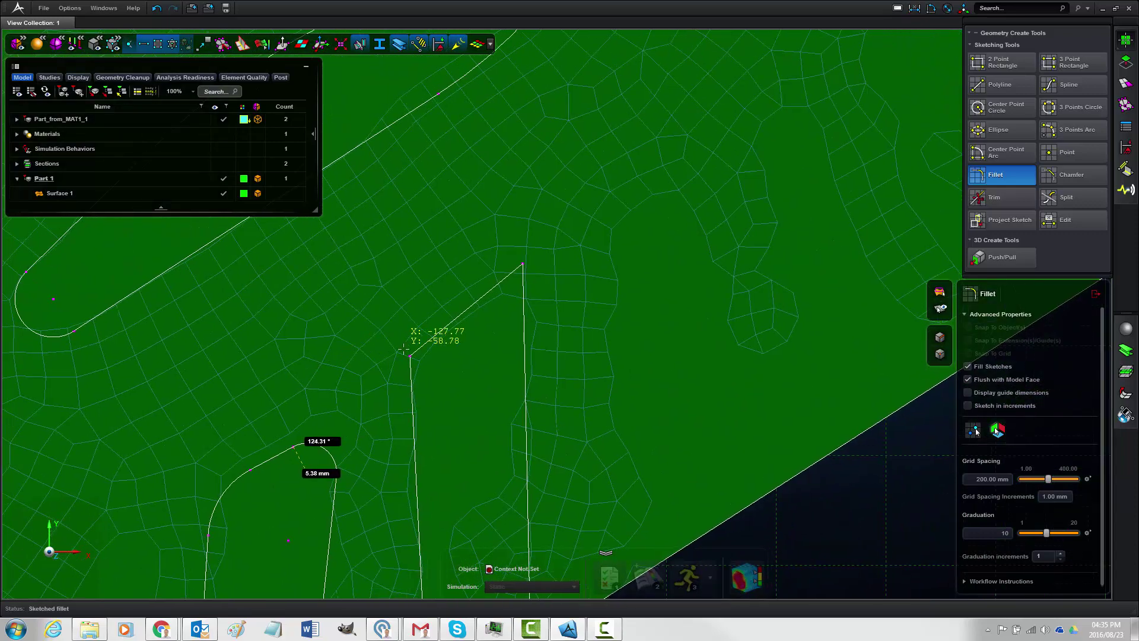
pyautogui.click(409, 355)
pyautogui.click(421, 360)
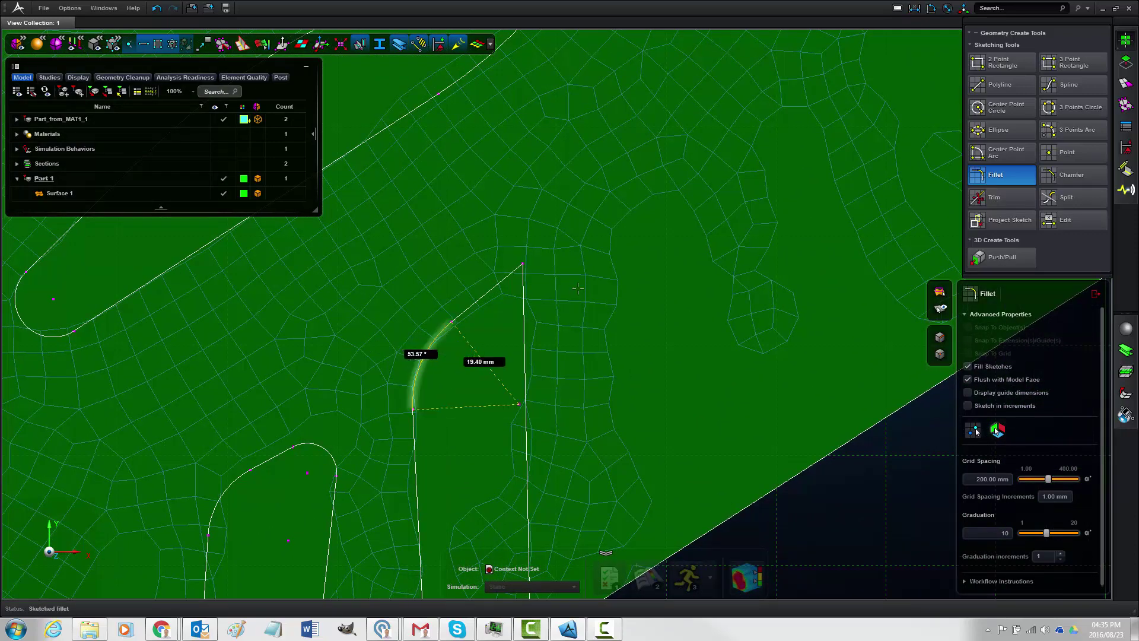
pyautogui.click(523, 264)
pyautogui.click(521, 304)
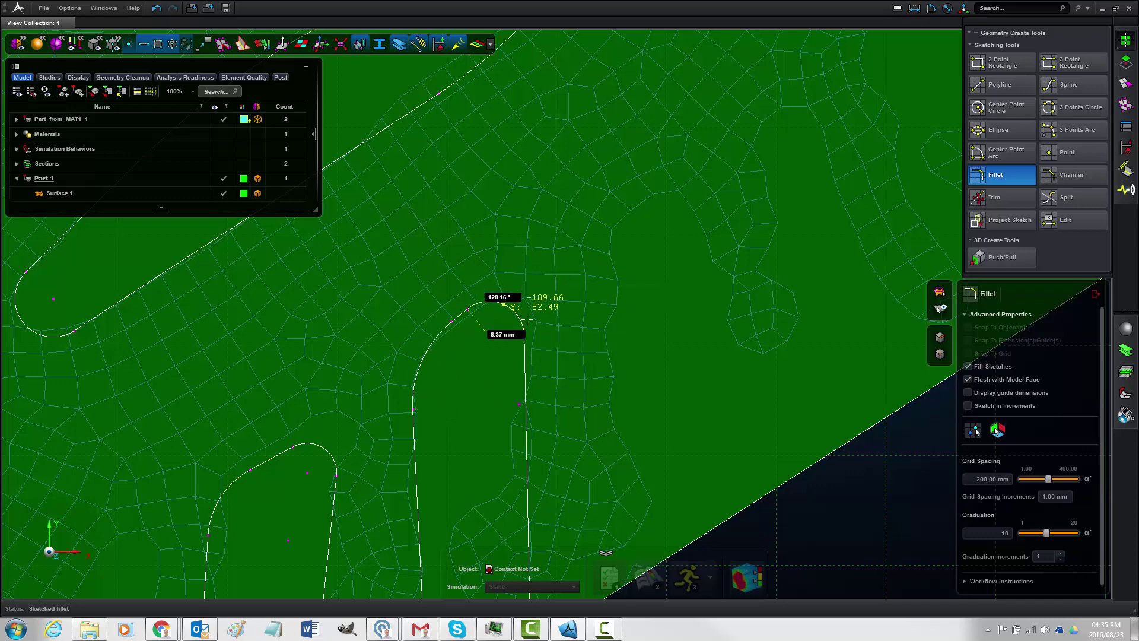
pyautogui.scroll(-8, 623, 356)
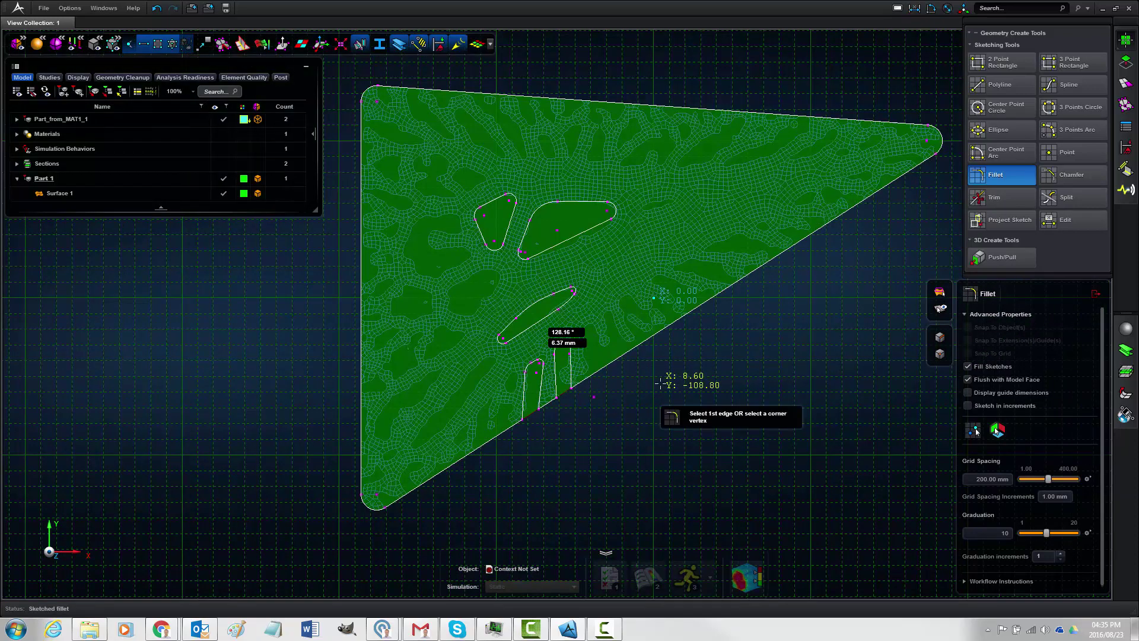
# Finish the sketch and delete Surface 1, which covers the two edge slots, from Part 1
pyautogui.moveTo(660, 384)
pyautogui.mouseDown(button='middle')
pyautogui.moveTo(600, 395)
pyautogui.moveTo(636, 407)
pyautogui.moveTo(656, 400)
pyautogui.mouseUp(button='middle')
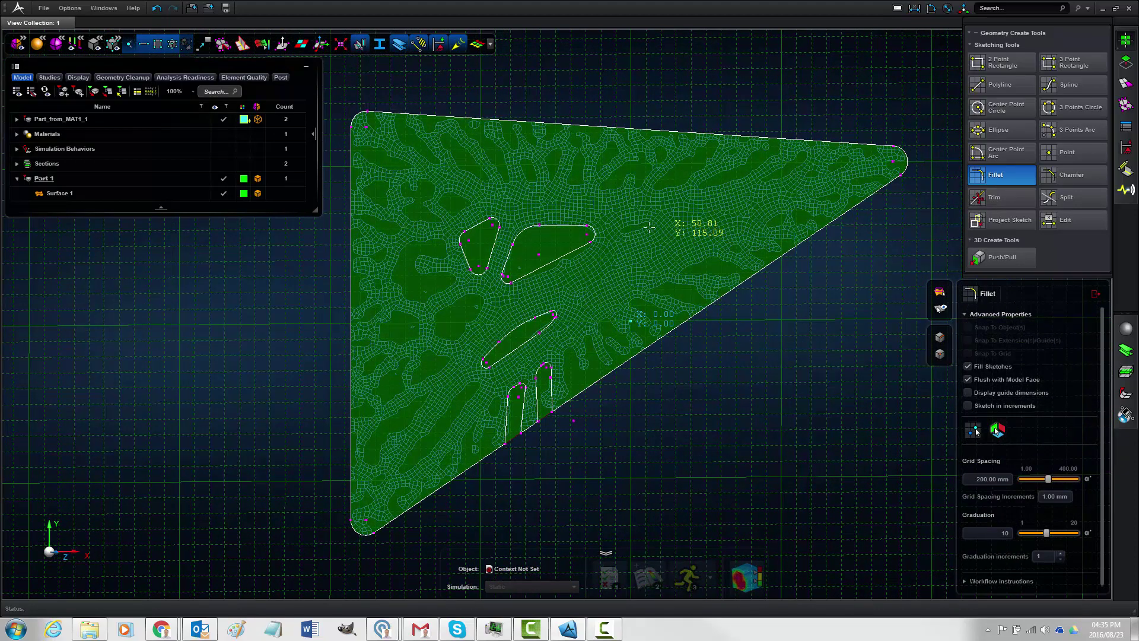
pyautogui.click(1095, 296)
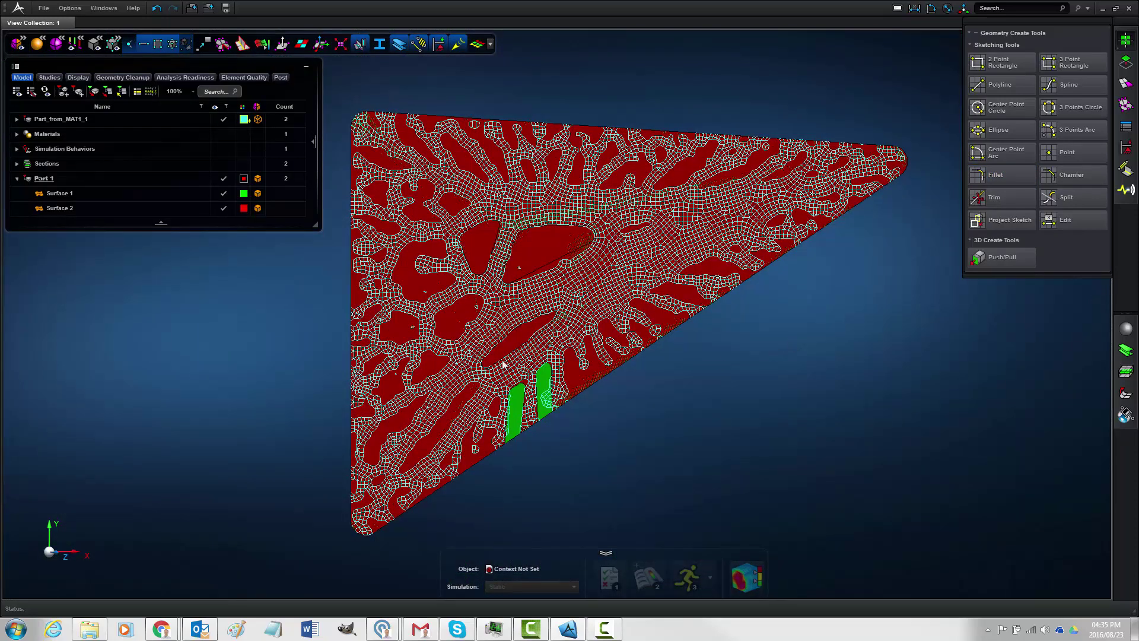
pyautogui.hotkey('ctrl', 'z')
pyautogui.rightClick(97, 201)
pyautogui.click(125, 226)
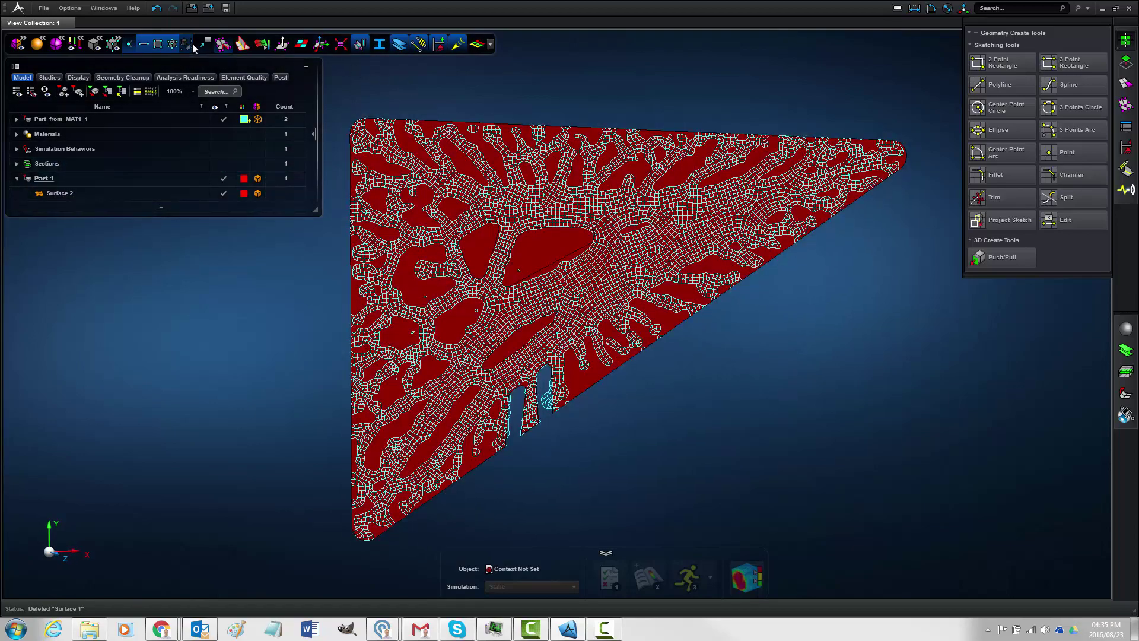
# Hide the mesh and, with Split Surfaces active, delete the faces inside the two upper filleted triangular outlines
pyautogui.click(171, 46)
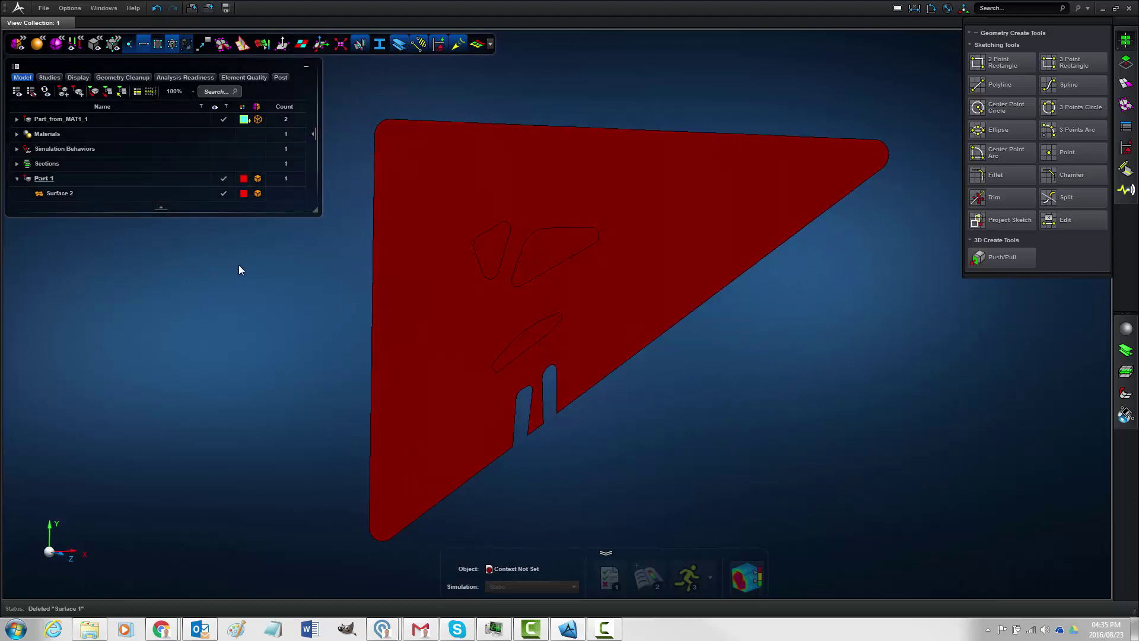
pyautogui.click(1125, 61)
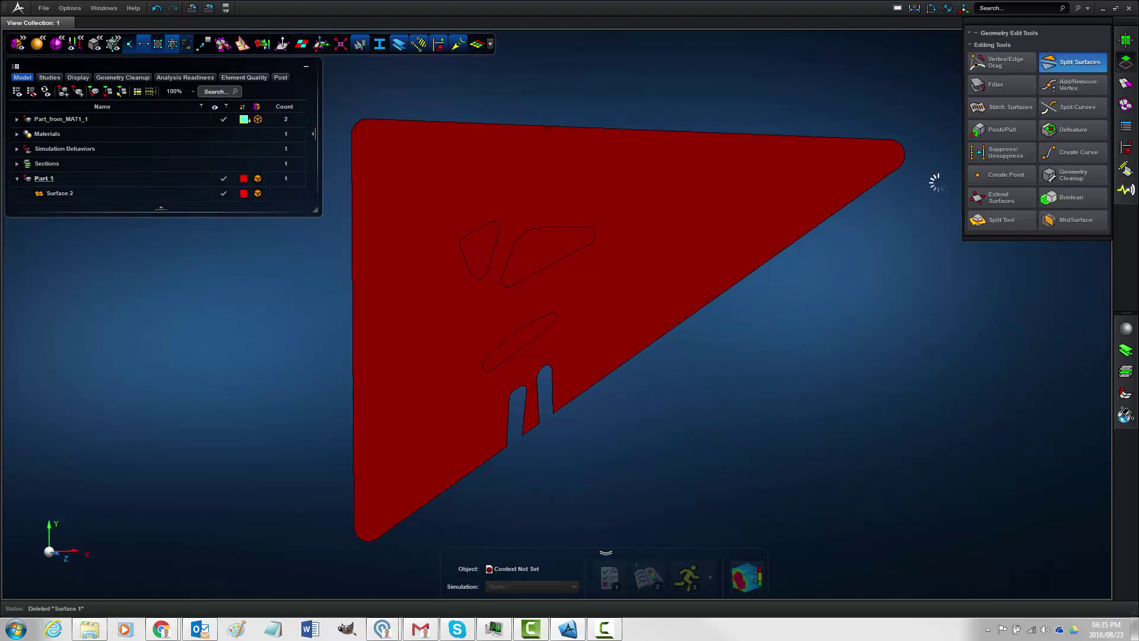
pyautogui.rightClick(540, 265)
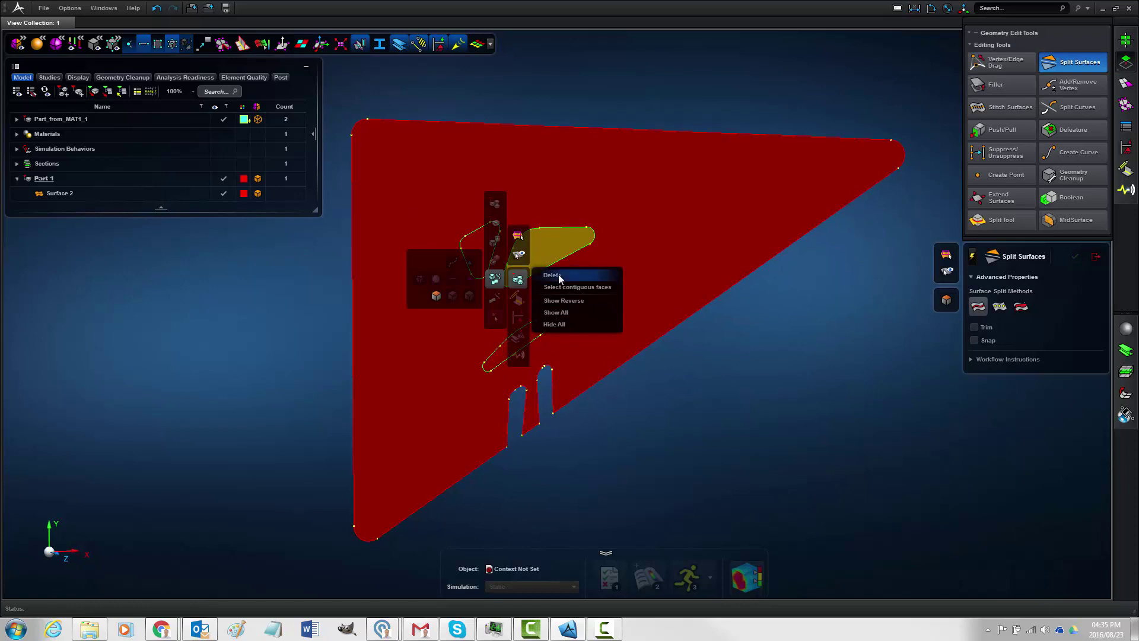
pyautogui.click(558, 278)
pyautogui.rightClick(492, 252)
pyautogui.click(519, 259)
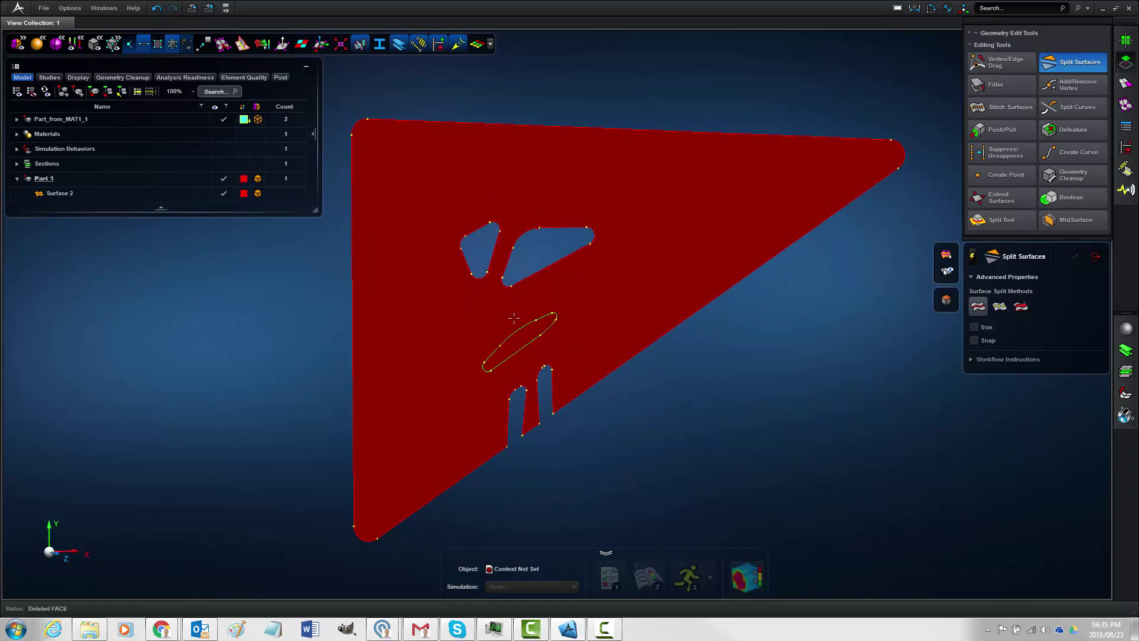
# Delete the face inside the elongated diagonal outline above the two edge slots
pyautogui.rightClick(550, 339)
pyautogui.click(563, 348)
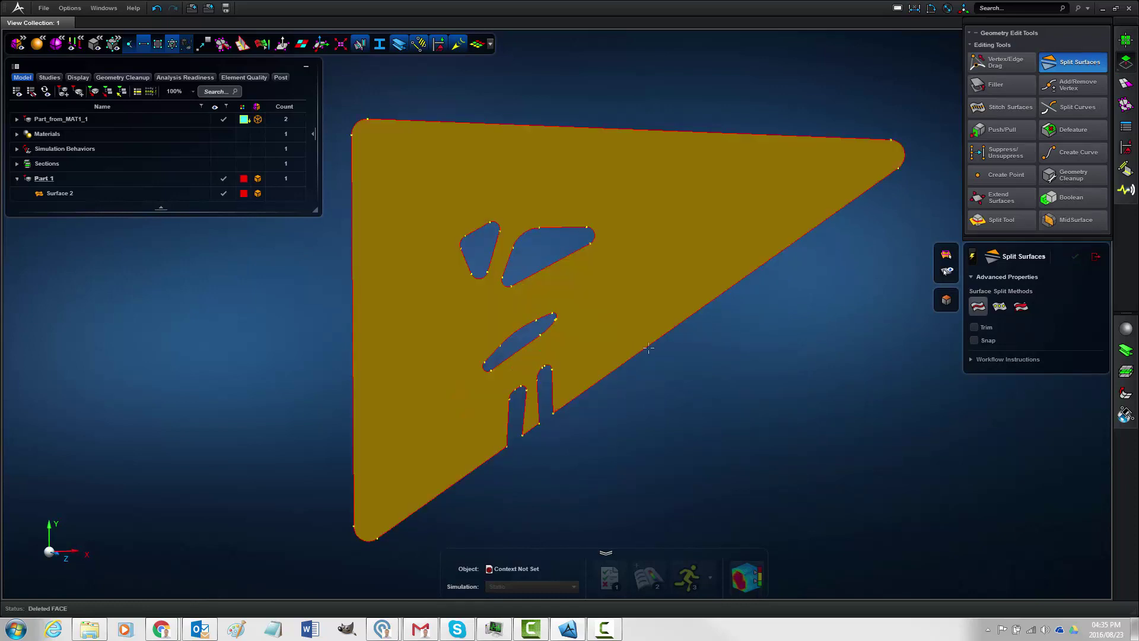
# Thicken the trimmed rocker surface into a solid with a 25 mm Push/Pull
pyautogui.moveTo(697, 333)
pyautogui.mouseDown(button='middle')
pyautogui.moveTo(678, 318)
pyautogui.moveTo(699, 331)
pyautogui.mouseUp(button='middle')
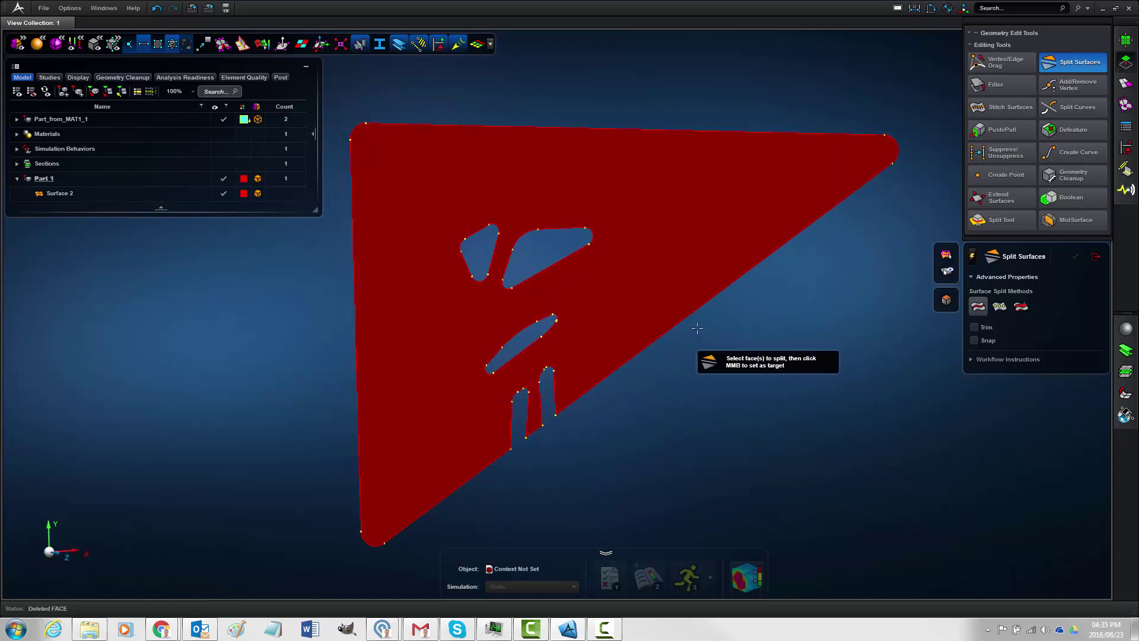
pyautogui.moveTo(699, 328); pyautogui.dragTo(709, 333, button='middle')
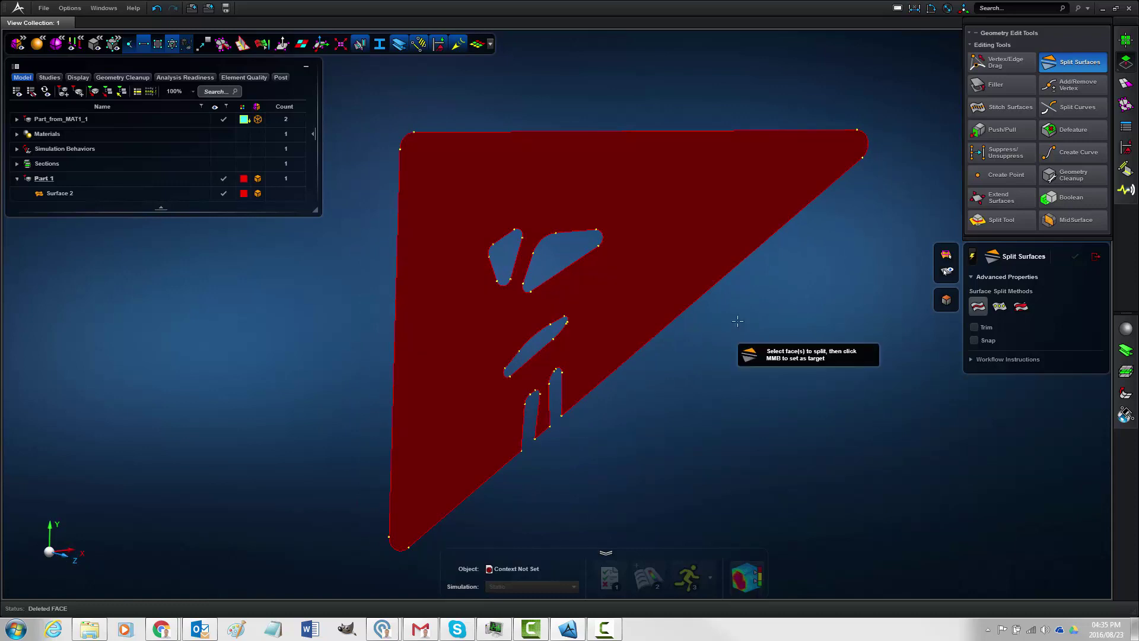
pyautogui.click(992, 137)
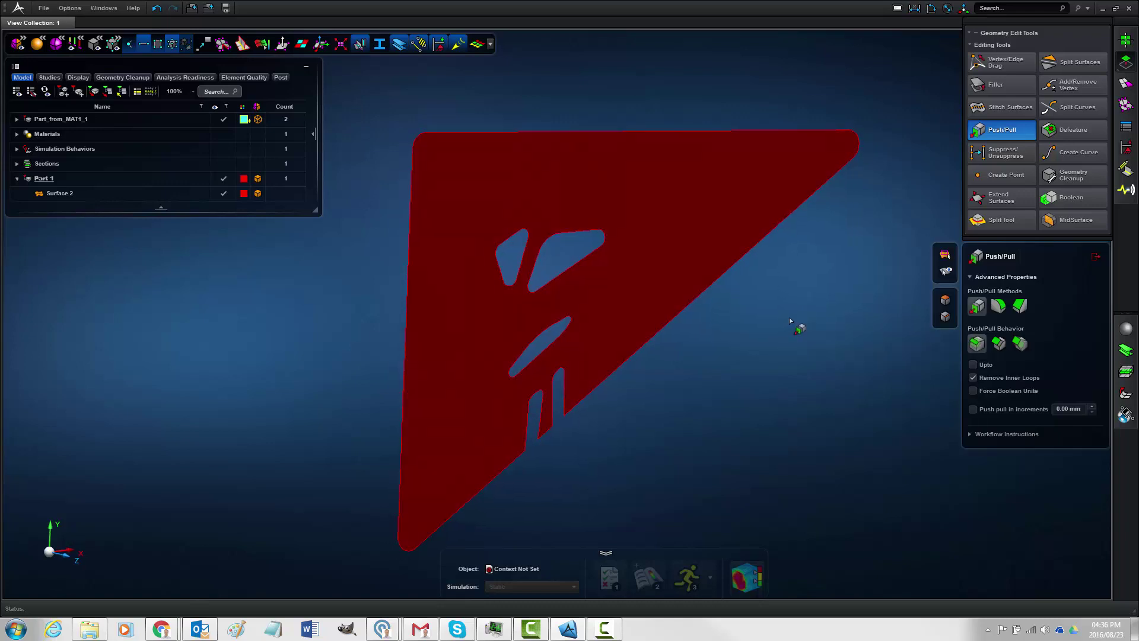
pyautogui.click(605, 326)
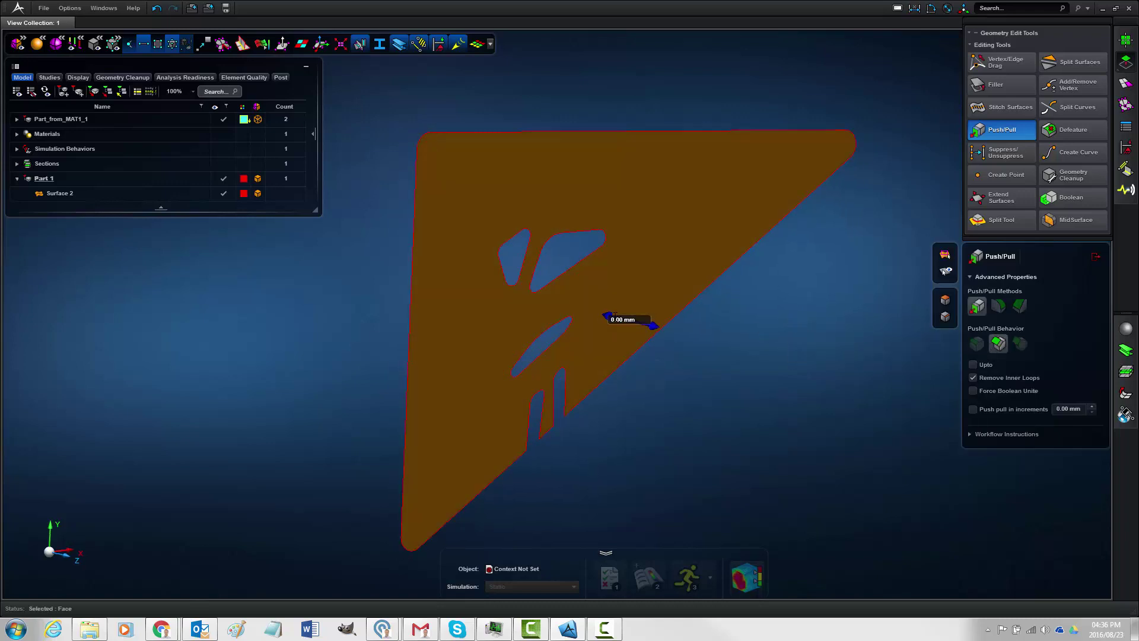
pyautogui.write('25')
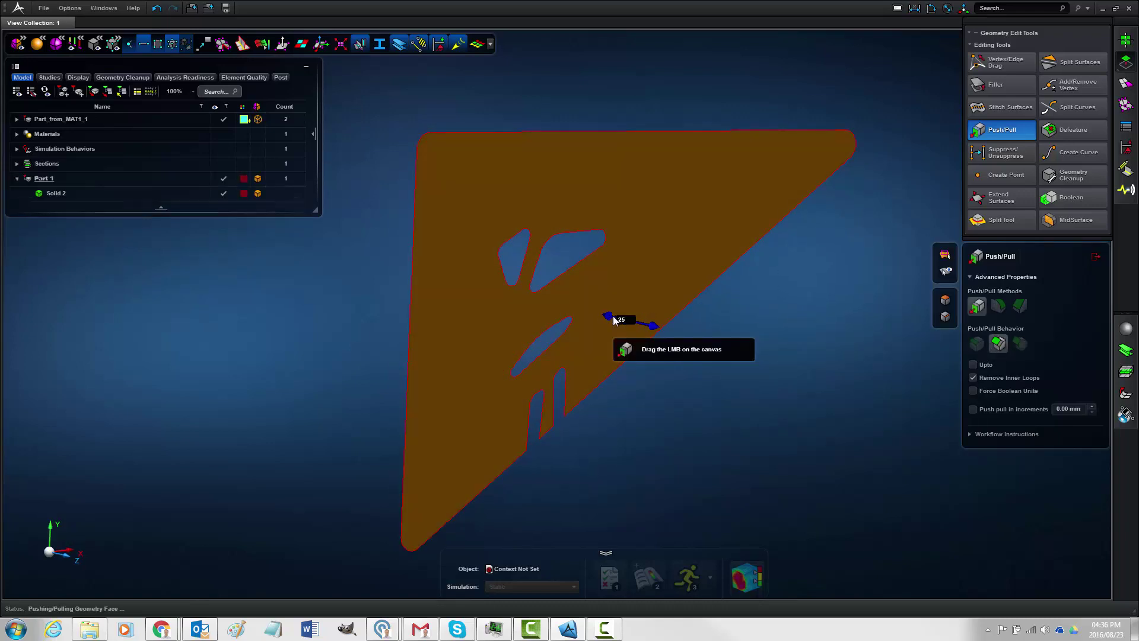
pyautogui.press('Return')
# Push/Pull the opposite large face of the rocker solid outward by 25 mm
pyautogui.moveTo(347, 344); pyautogui.dragTo(469, 334, button='middle')
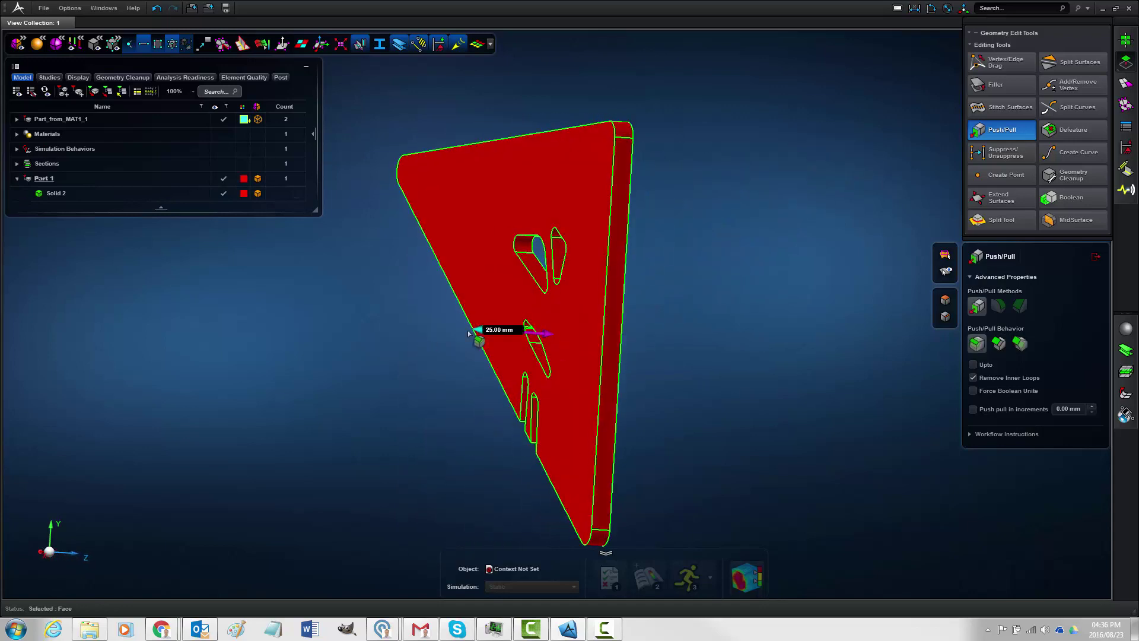
pyautogui.click(585, 333)
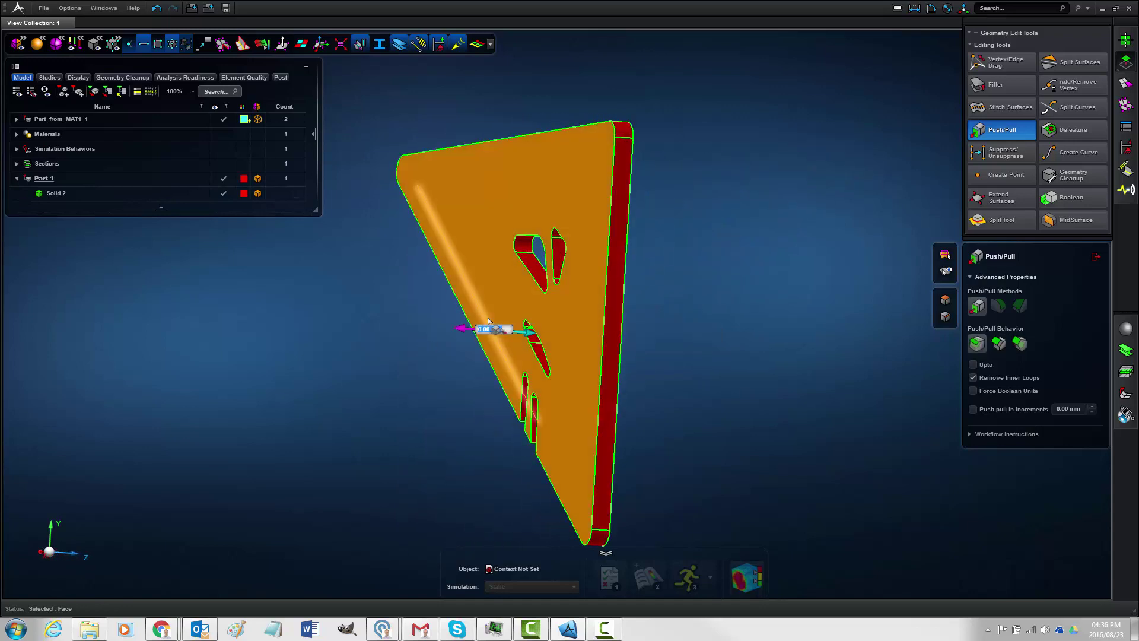
pyautogui.write('25')
pyautogui.press('Return')
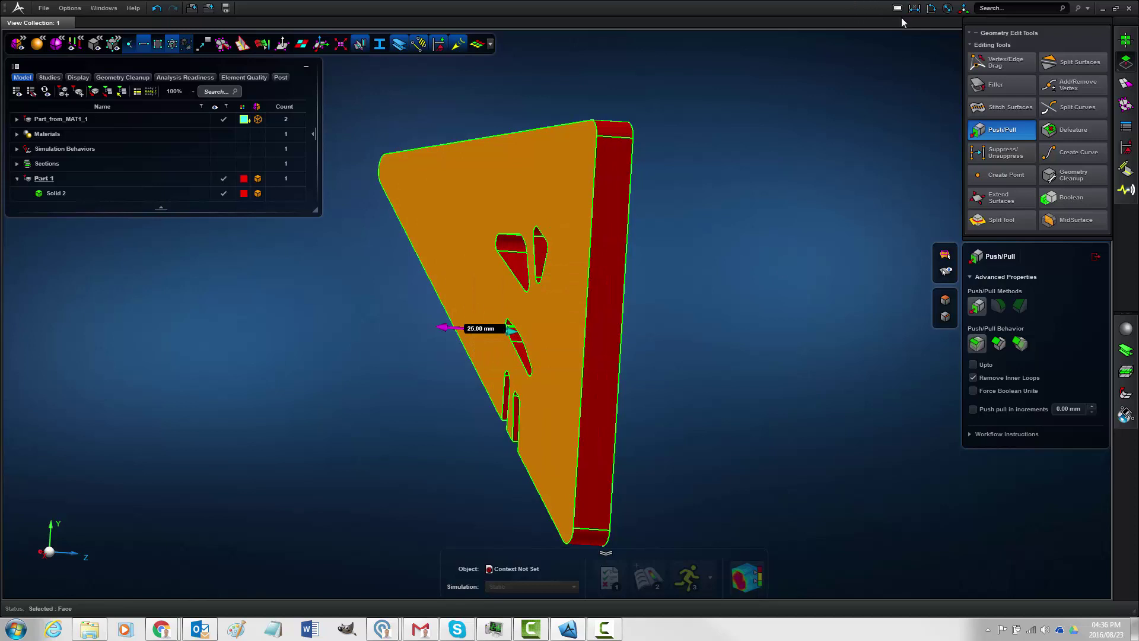
# Measure the solid's thickness between the two vertices across its narrow side near the upper corner
pyautogui.click(598, 133)
pyautogui.click(634, 136)
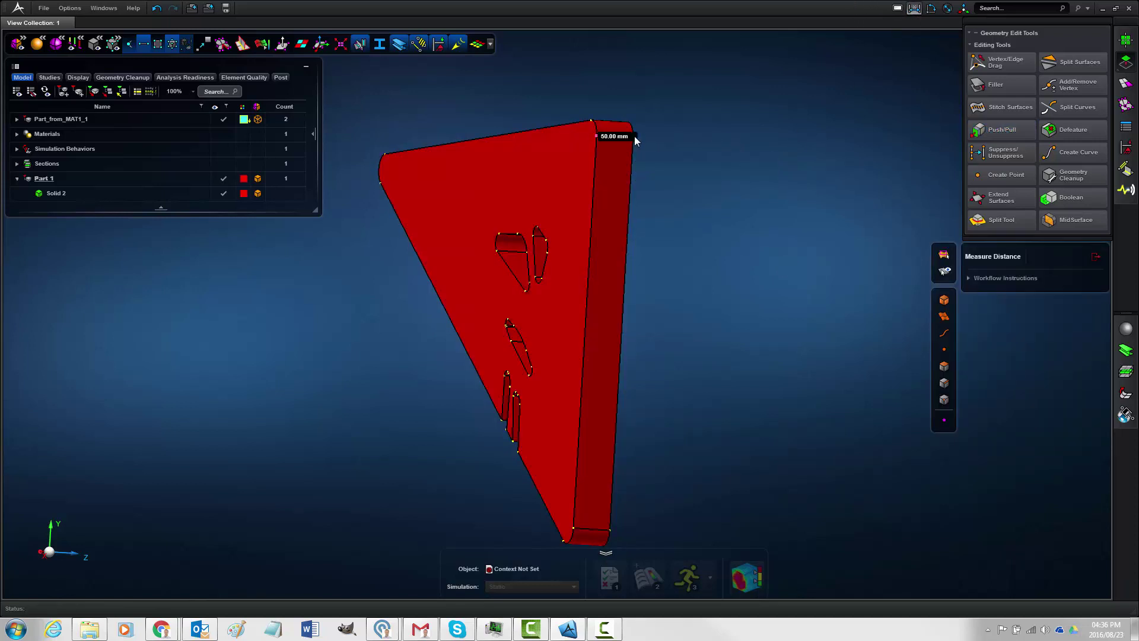
pyautogui.moveTo(677, 195); pyautogui.dragTo(656, 176, button='right')
pyautogui.scroll(3, 682, 154)
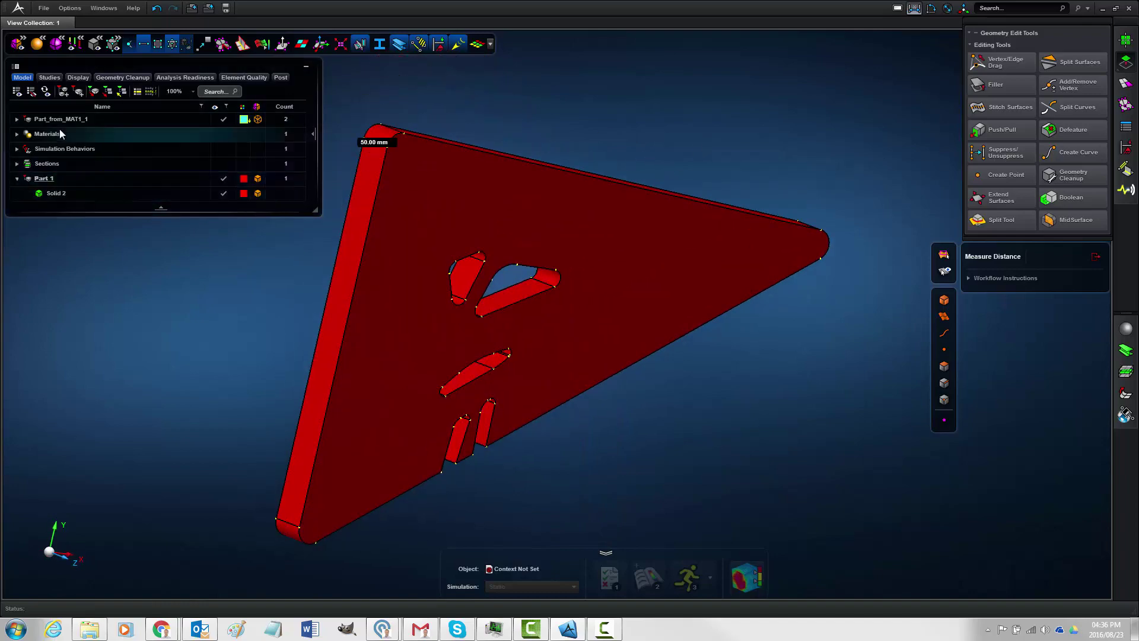
# Export Part 1 as Parasolid Geometry - Text to the DesignByAnalysis folder, using the existing file name Shape_01.X_T
pyautogui.click(48, 180)
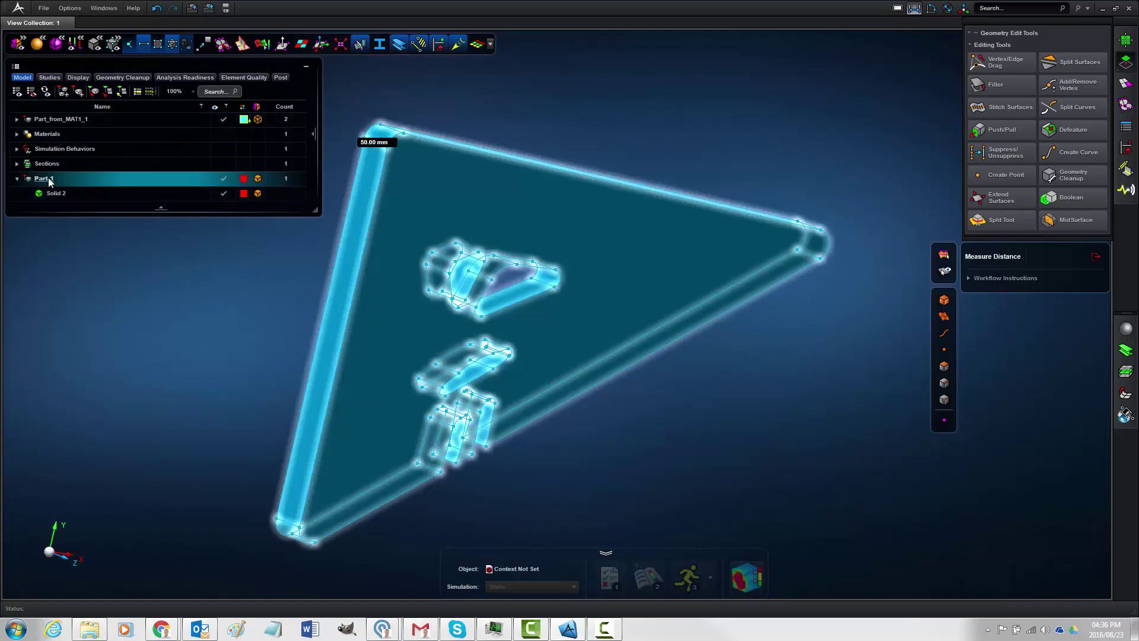
pyautogui.rightClick(50, 183)
pyautogui.click(87, 334)
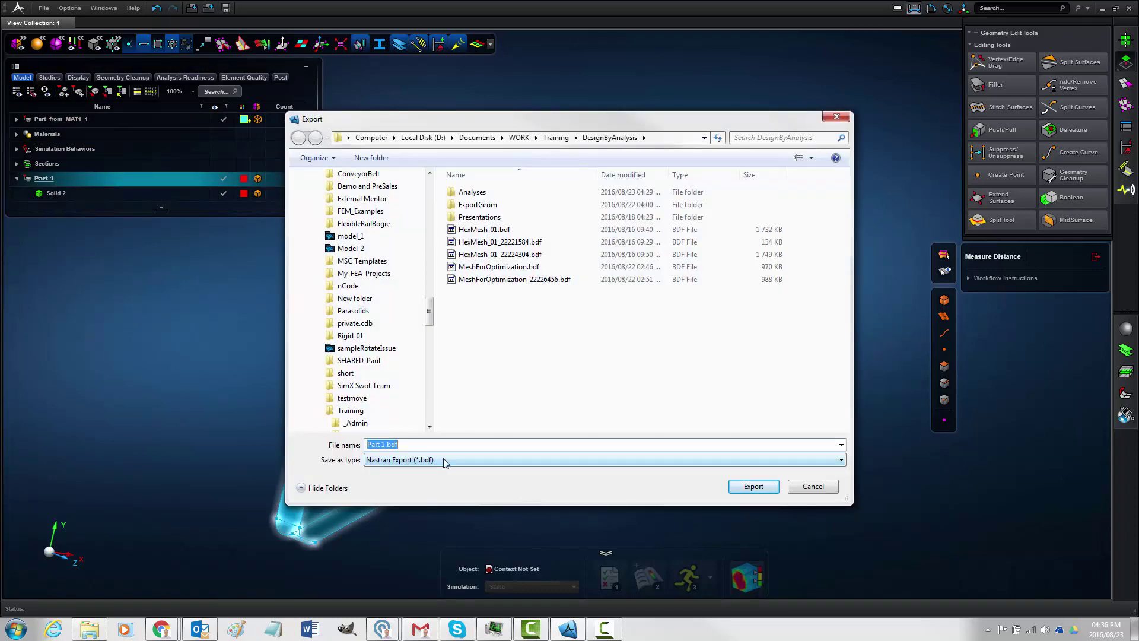
pyautogui.click(443, 458)
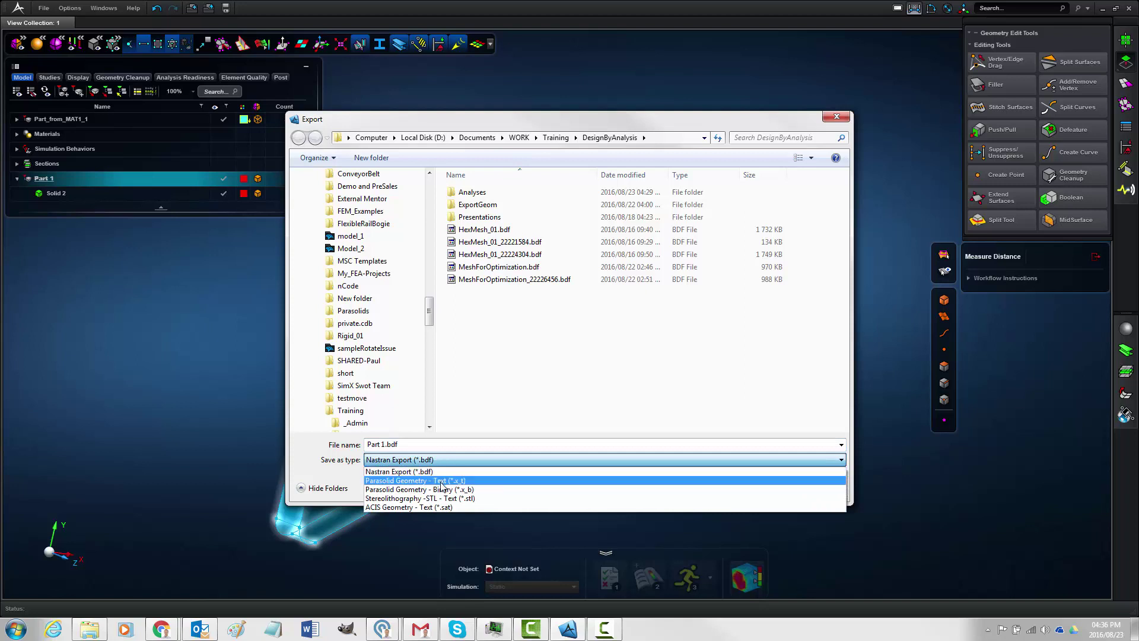
pyautogui.click(444, 480)
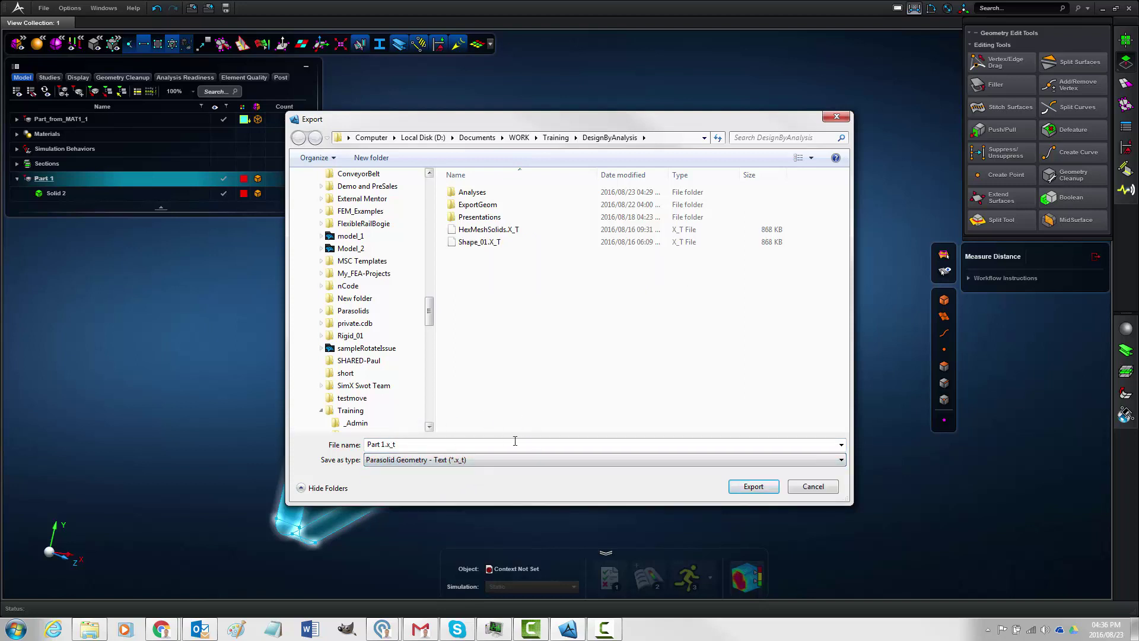
pyautogui.click(486, 242)
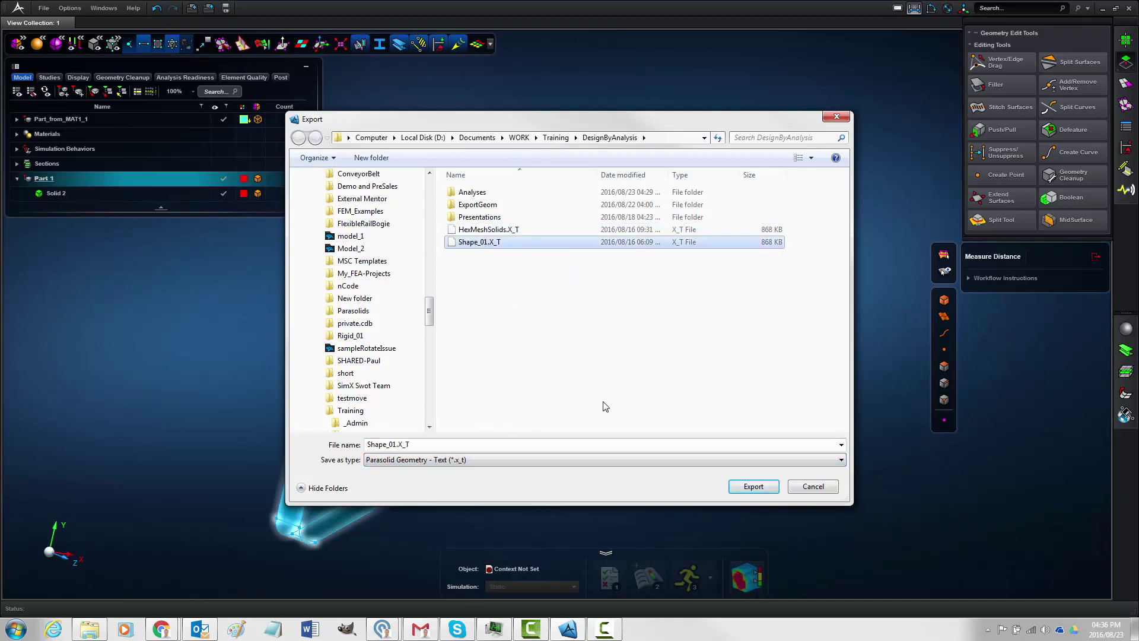